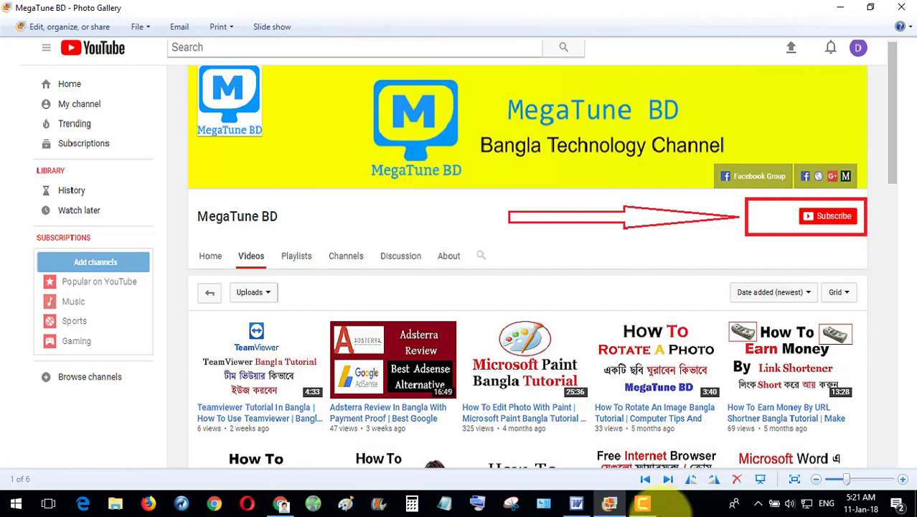
# Minimise Windows Photo Gallery so the blank Word Document1 is in view
pyautogui.click(610, 505)
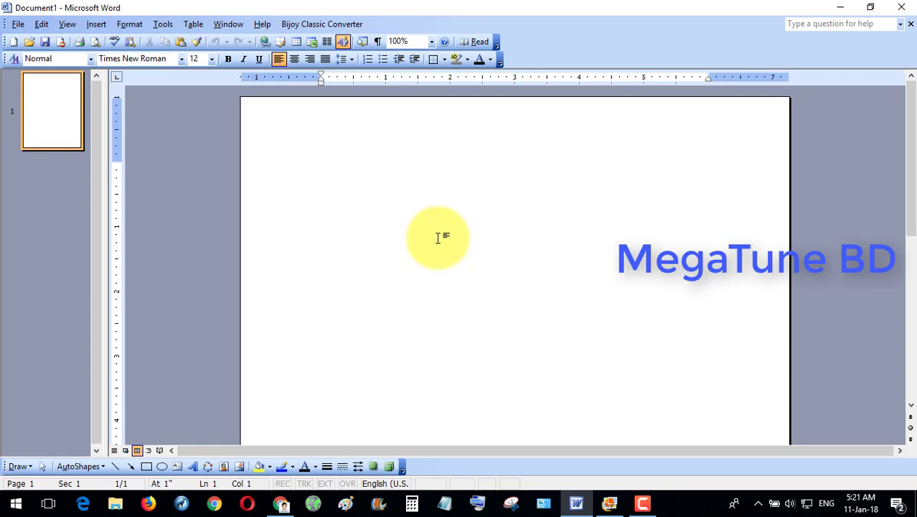
pyautogui.click(18, 25)
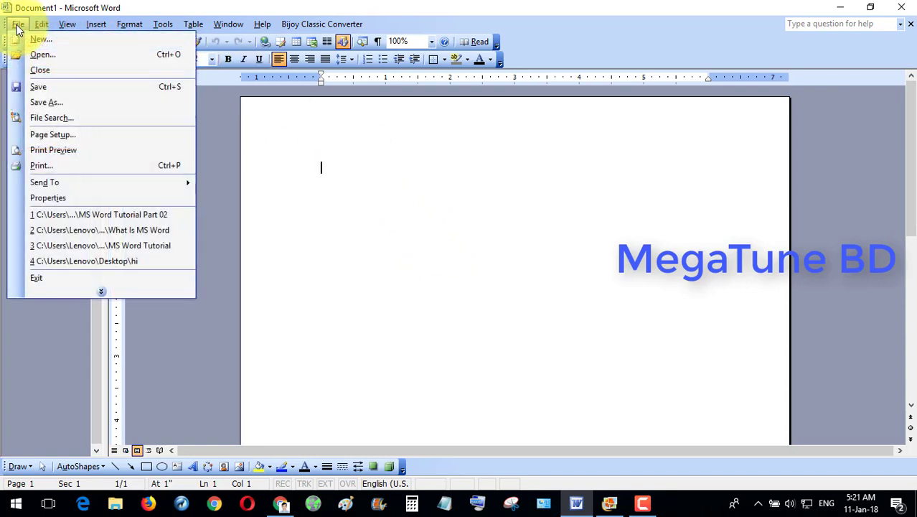
pyautogui.moveTo(39, 26)
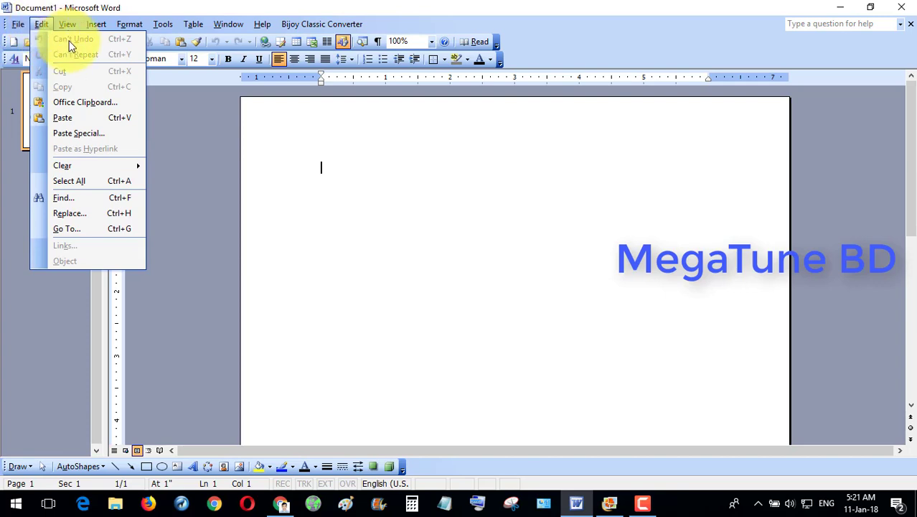
pyautogui.click(419, 200)
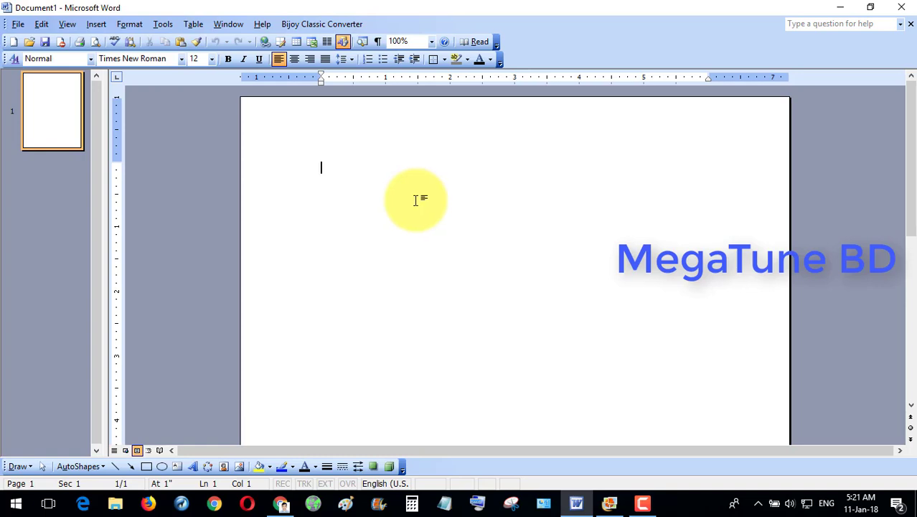
# Type 'MegaTune BD' on the first line and 'Technology Channel' on the second
pyautogui.write('Mega')
pyautogui.write('Tune B')
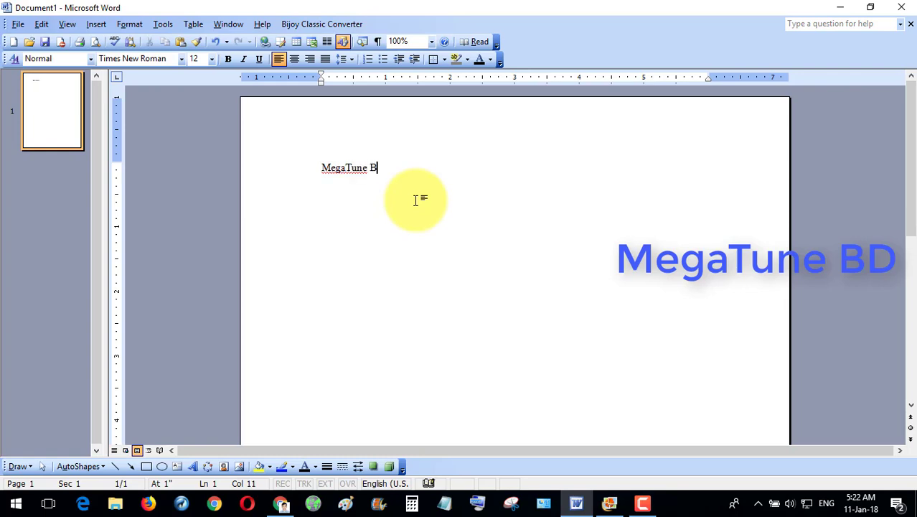
pyautogui.write('D')
pyautogui.press('Return')
pyautogui.write('T')
pyautogui.write('echnolo')
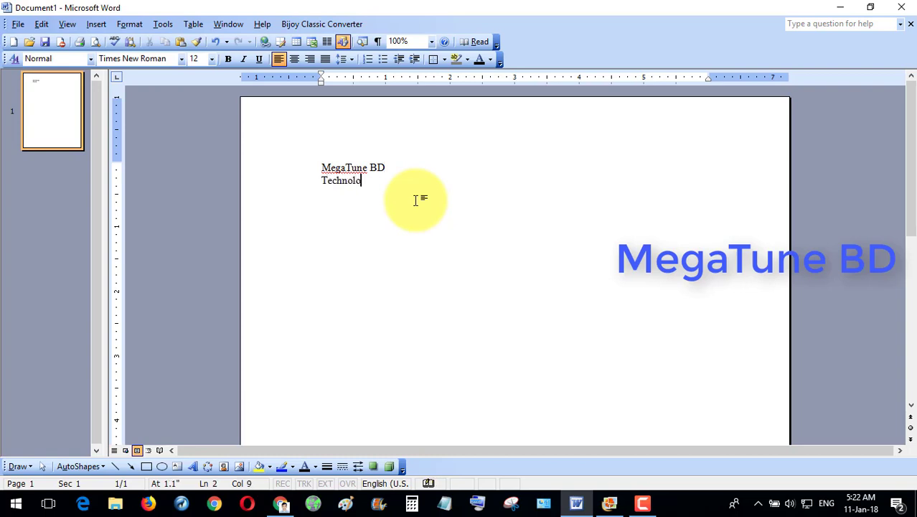
pyautogui.write('gy C')
pyautogui.write('hannel')
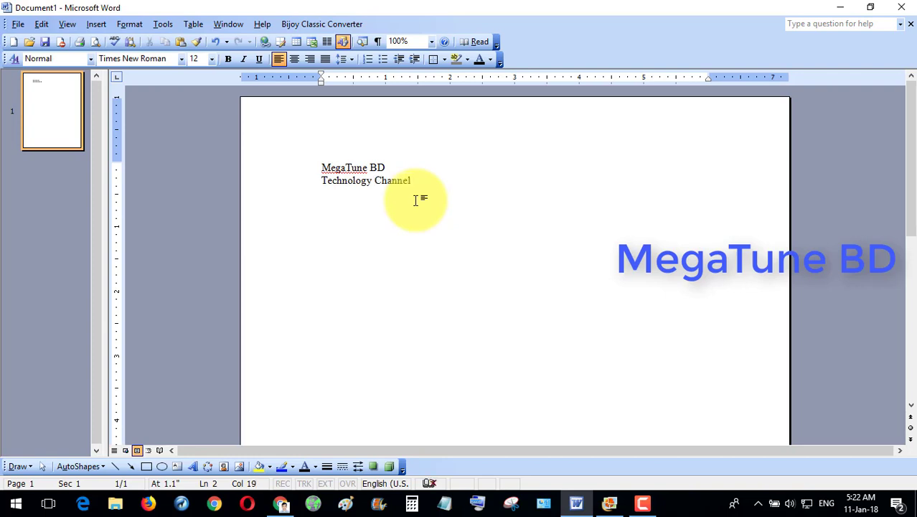
# Set the page zoom to 200%, then change it to 150%
pyautogui.click(432, 42)
pyautogui.click(411, 65)
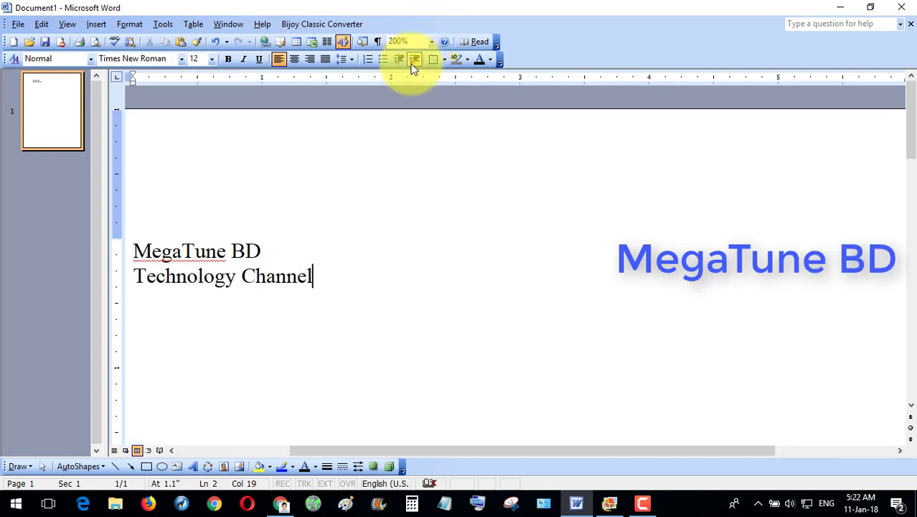
pyautogui.click(430, 41)
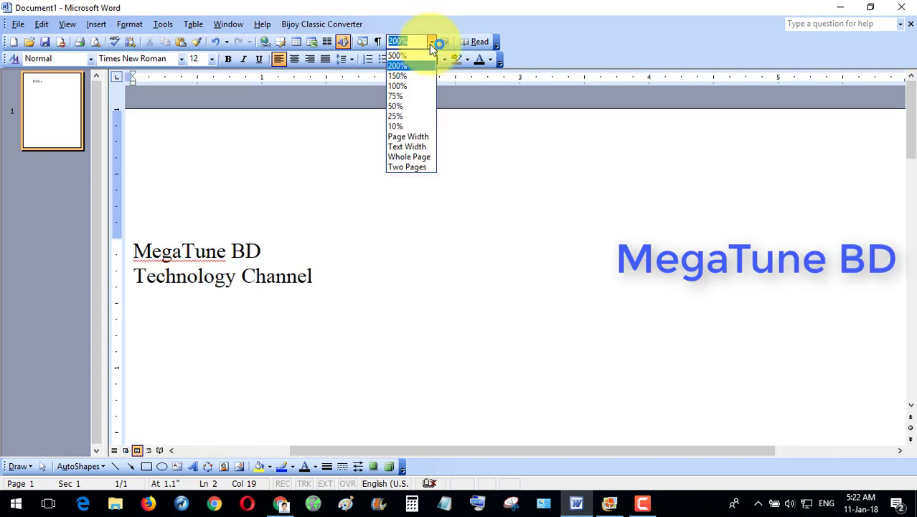
pyautogui.click(409, 76)
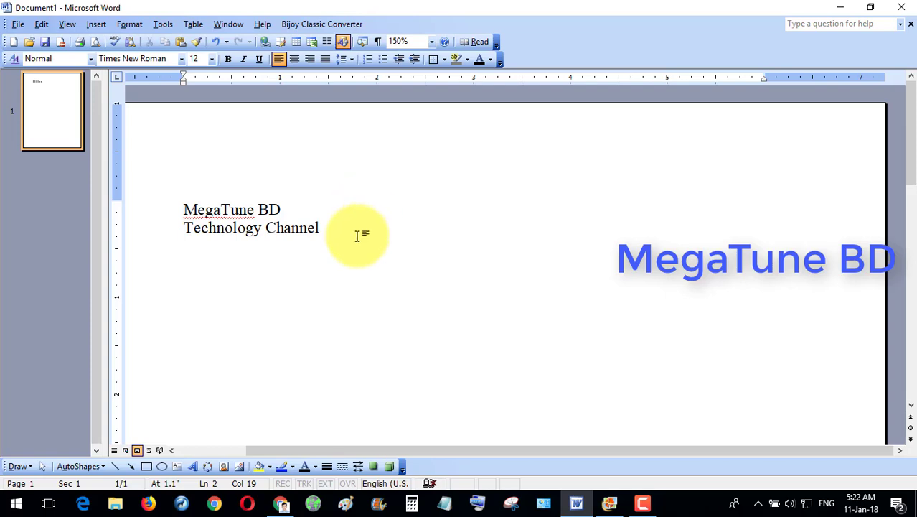
# Set both lines of text to 16 pt
pyautogui.moveTo(358, 241); pyautogui.dragTo(198, 119)
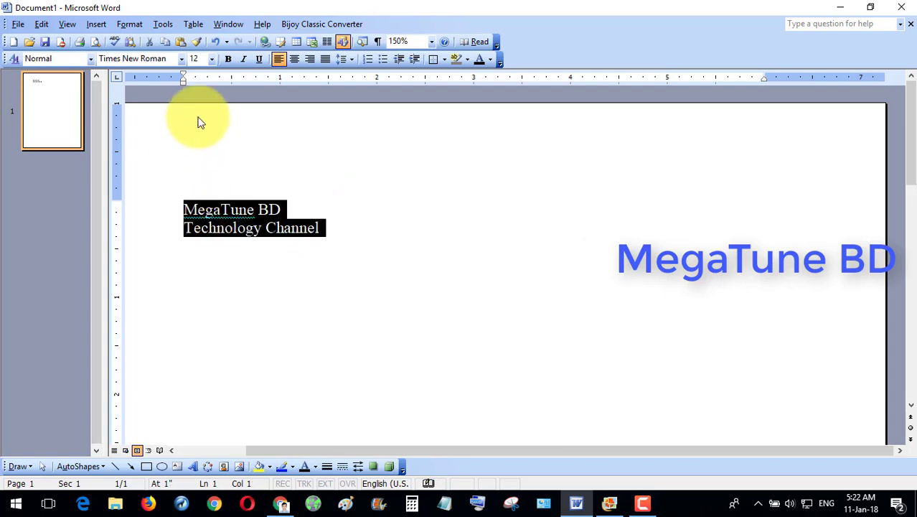
pyautogui.click(212, 59)
pyautogui.click(200, 137)
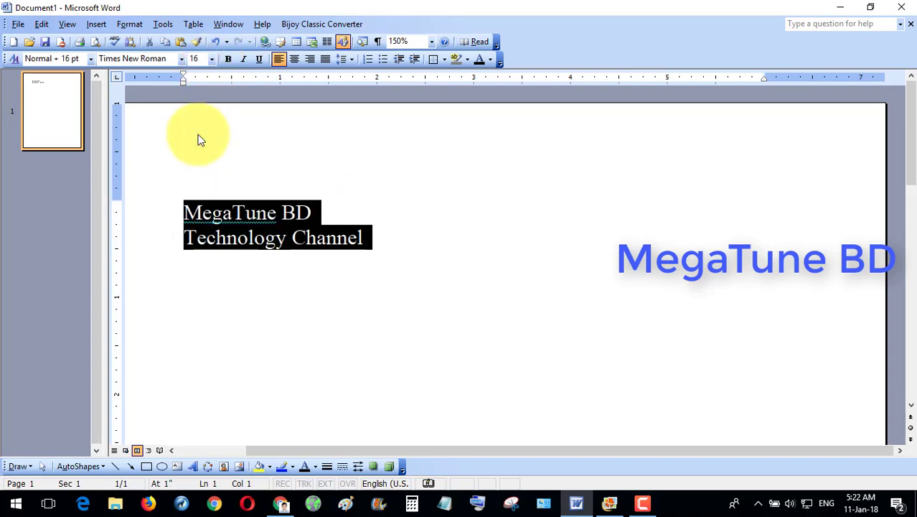
# Add a third line reading 'Bangladesh' below 'Technology Channel'
pyautogui.click(395, 246)
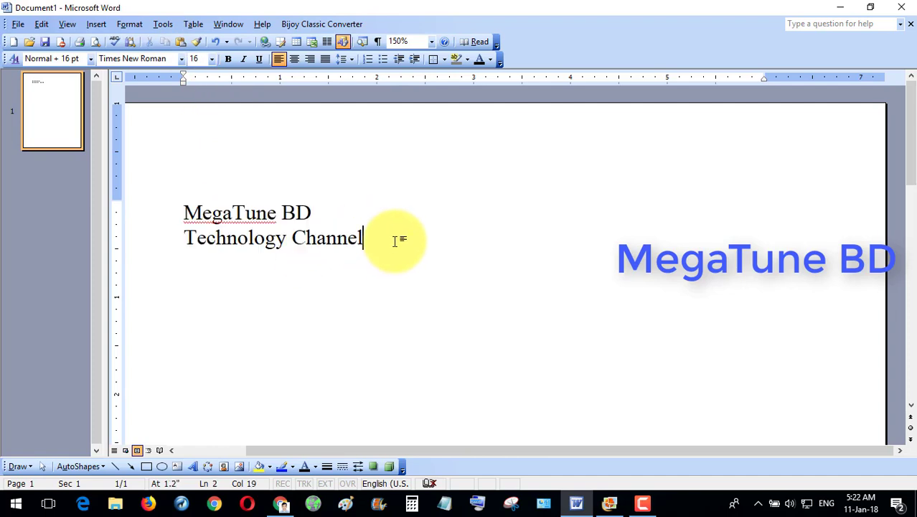
pyautogui.press('Return')
pyautogui.write('Ba')
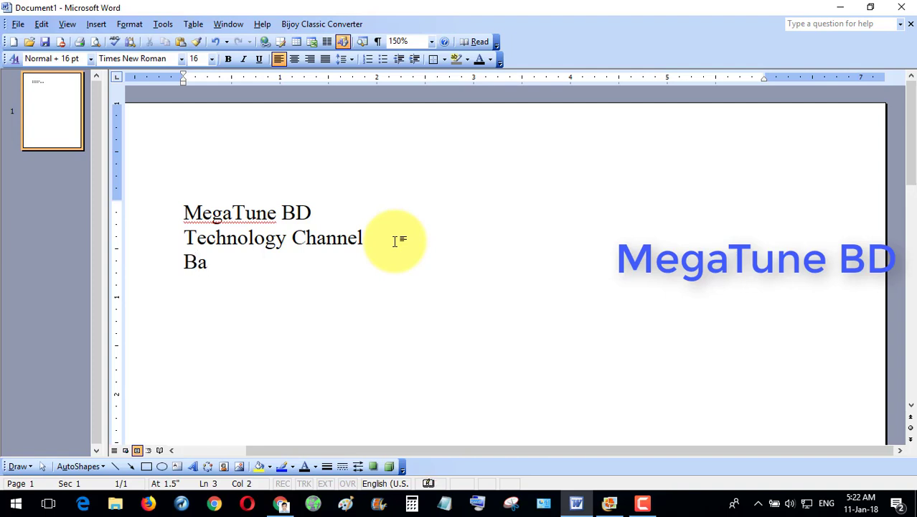
pyautogui.write('ngladesh')
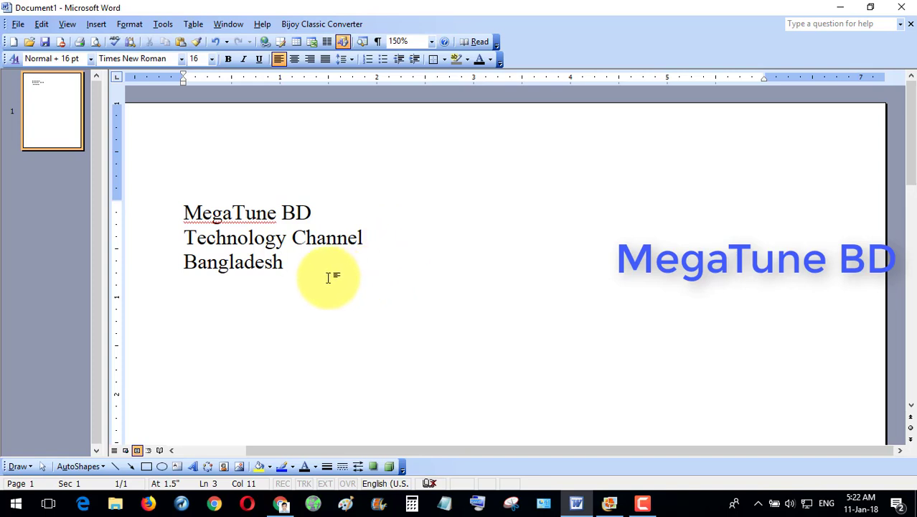
pyautogui.click(47, 25)
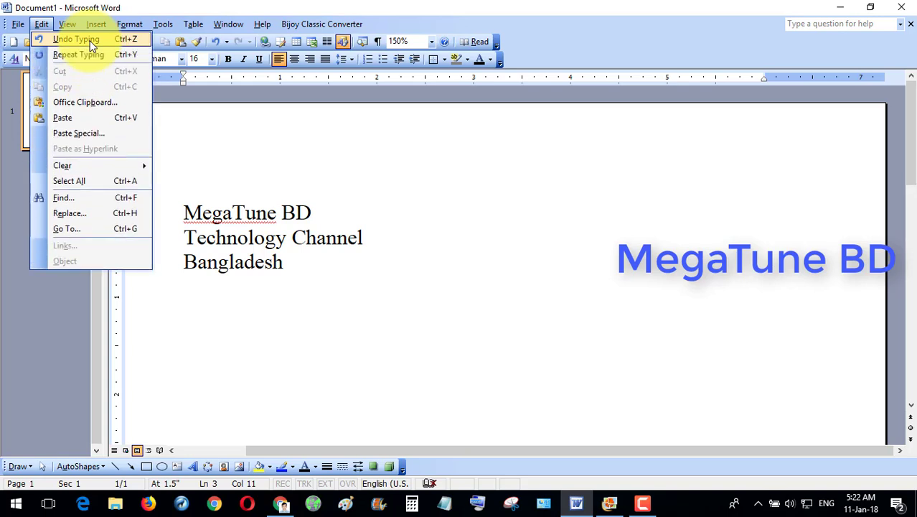
# Undo typing 'Bangladesh', then select the 'Technology Channel' line and press Delete
pyautogui.moveTo(194, 25)
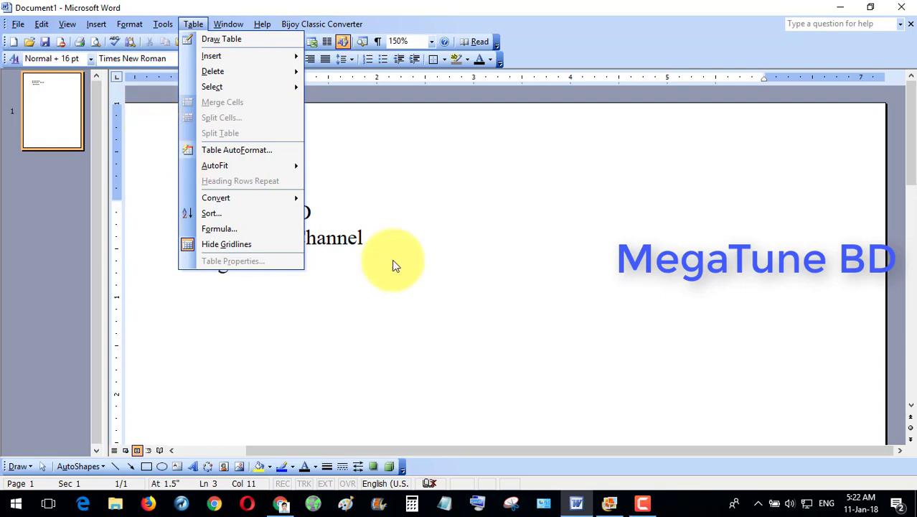
pyautogui.click(351, 271)
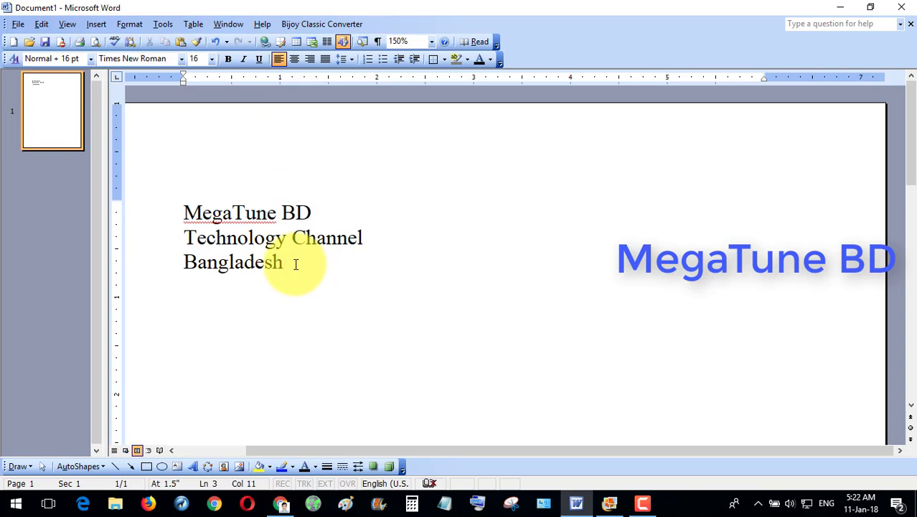
pyautogui.hotkey('ctrl', 'z')
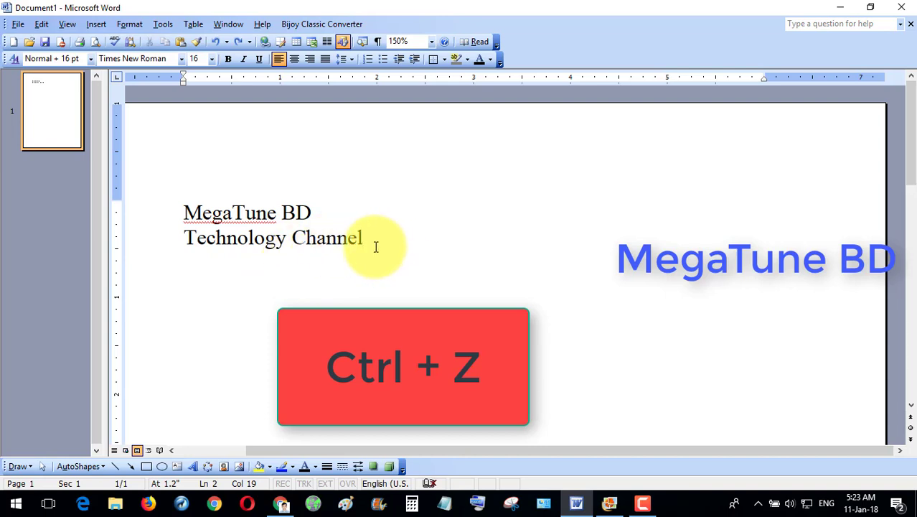
pyautogui.moveTo(373, 241); pyautogui.dragTo(203, 239)
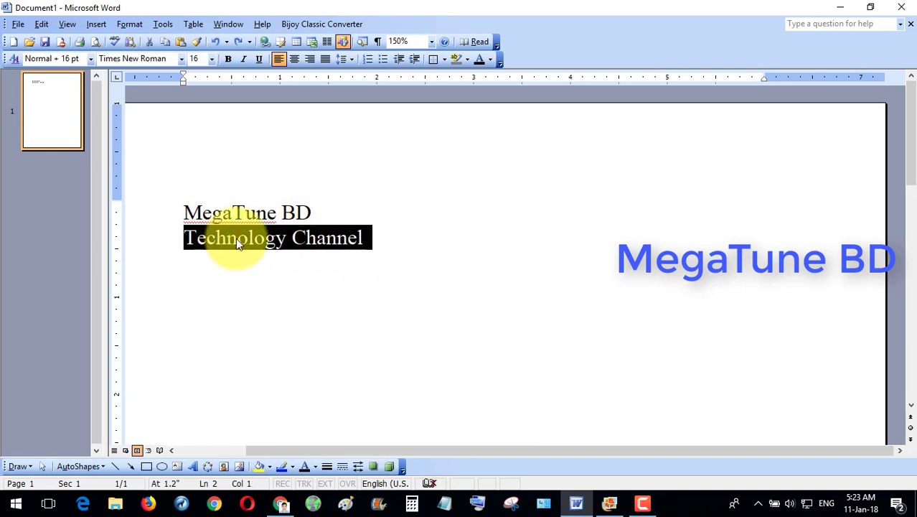
pyautogui.press('Delete')
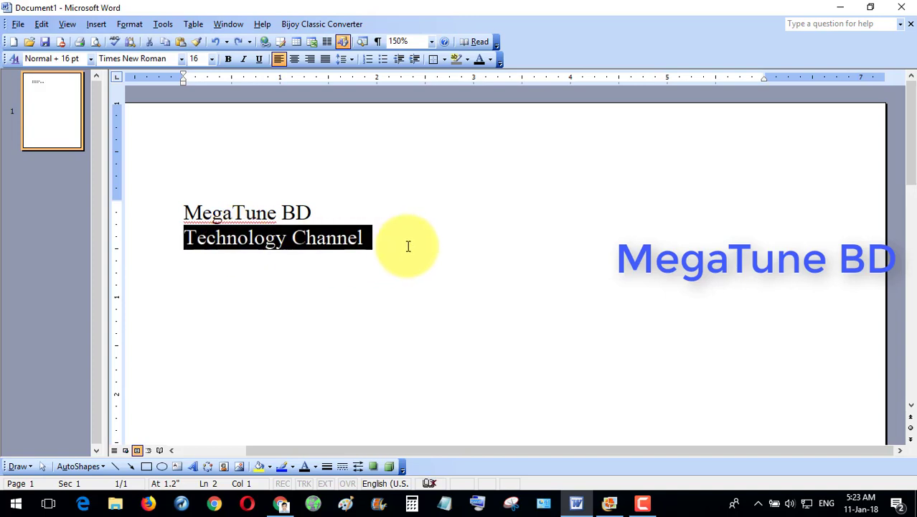
# Expand the Edit menu to its full list, showing Undo, Redo Typing and the other commands
pyautogui.click(408, 246)
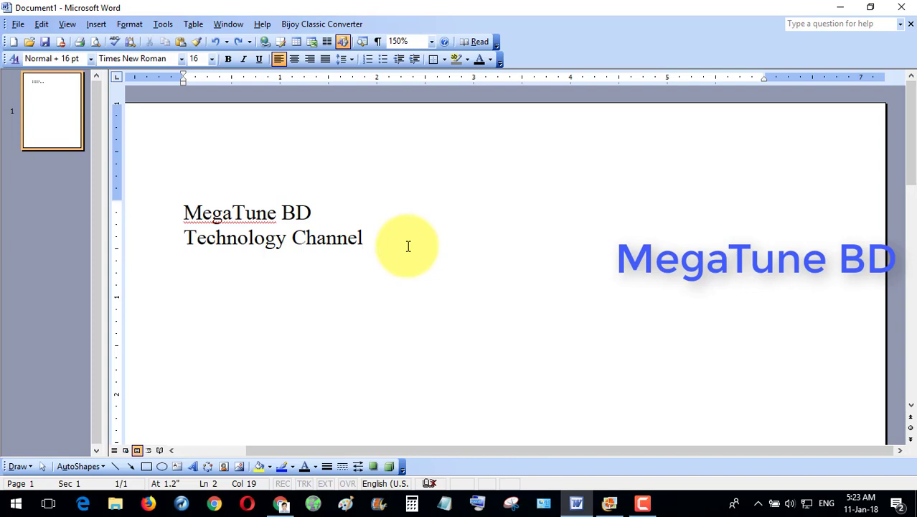
pyautogui.click(44, 22)
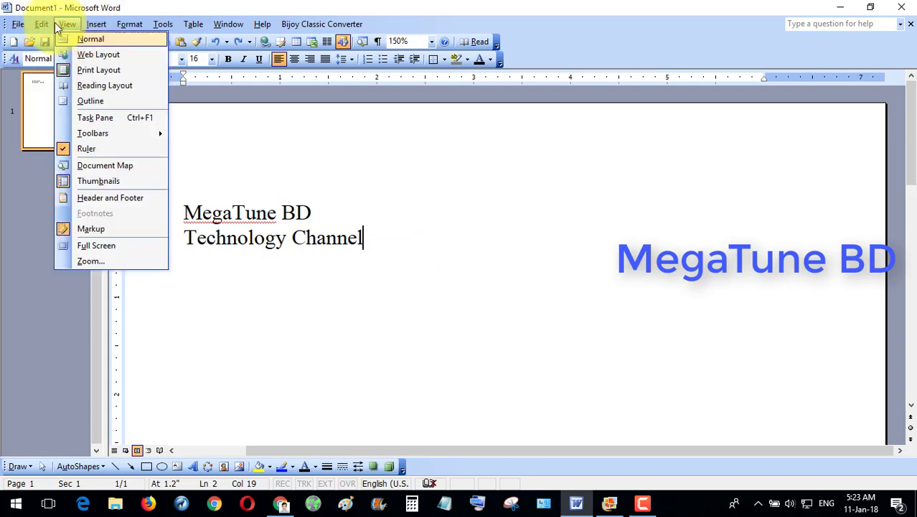
pyautogui.click(41, 24)
pyautogui.click(262, 23)
pyautogui.click(372, 231)
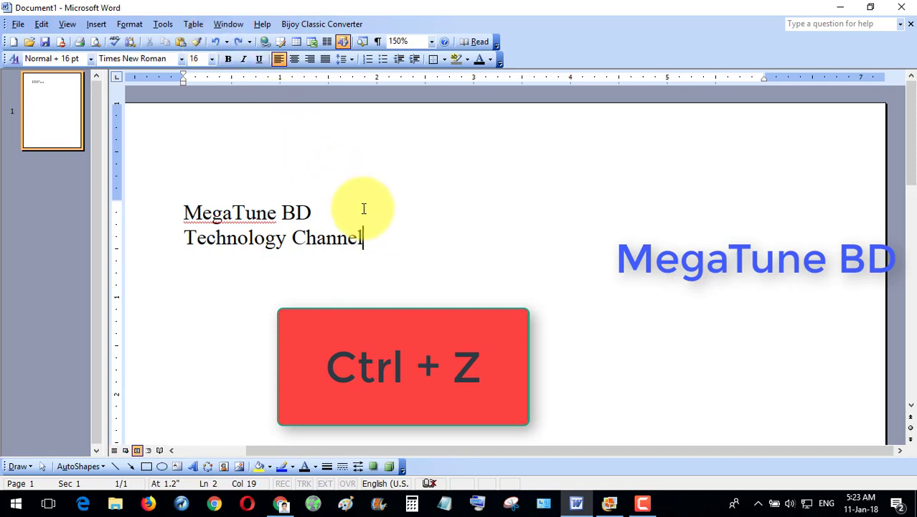
pyautogui.click(38, 26)
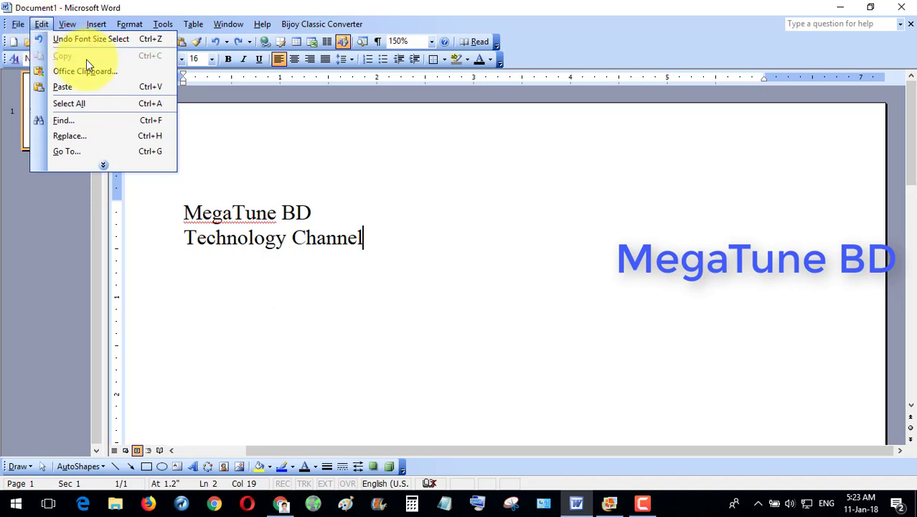
pyautogui.click(103, 165)
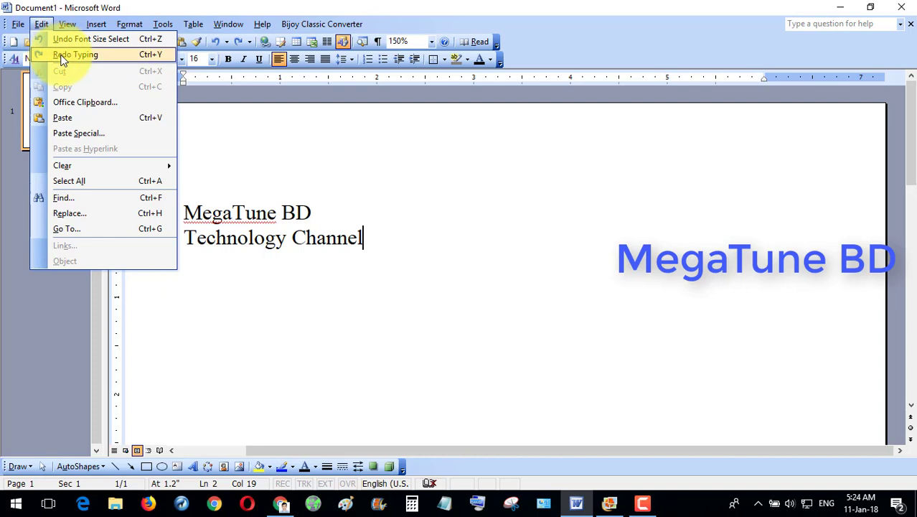
# Redo the removal of 'Technology Channel' so only 'MegaTune BD' stays on the page
pyautogui.click(370, 233)
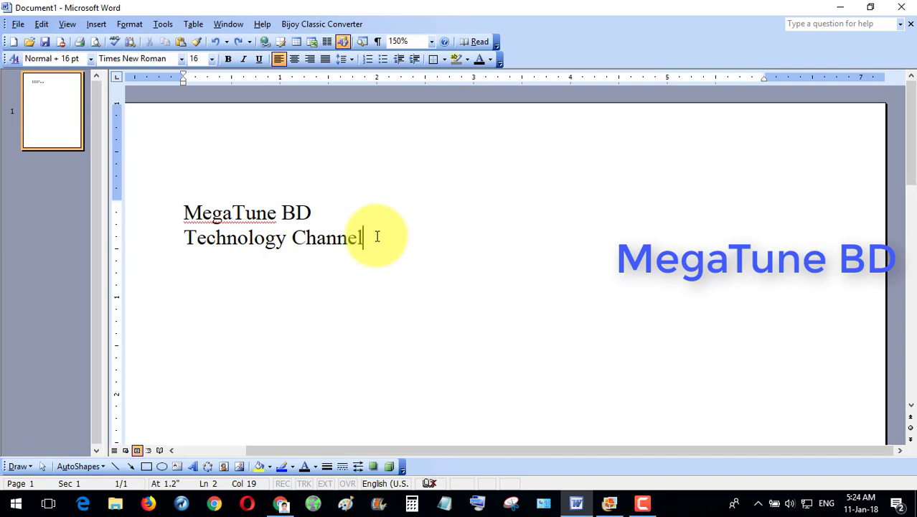
pyautogui.hotkey('ctrl', 'y')
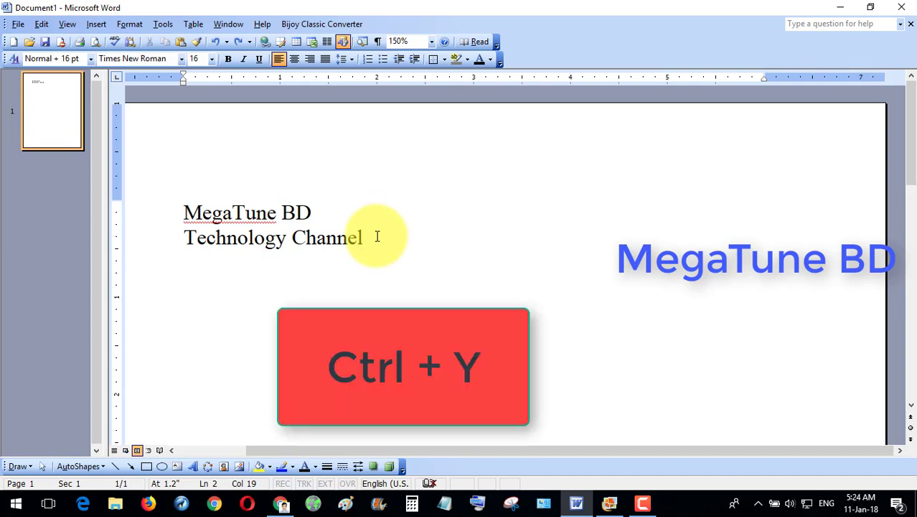
pyautogui.hotkey('ctrl', 'z')
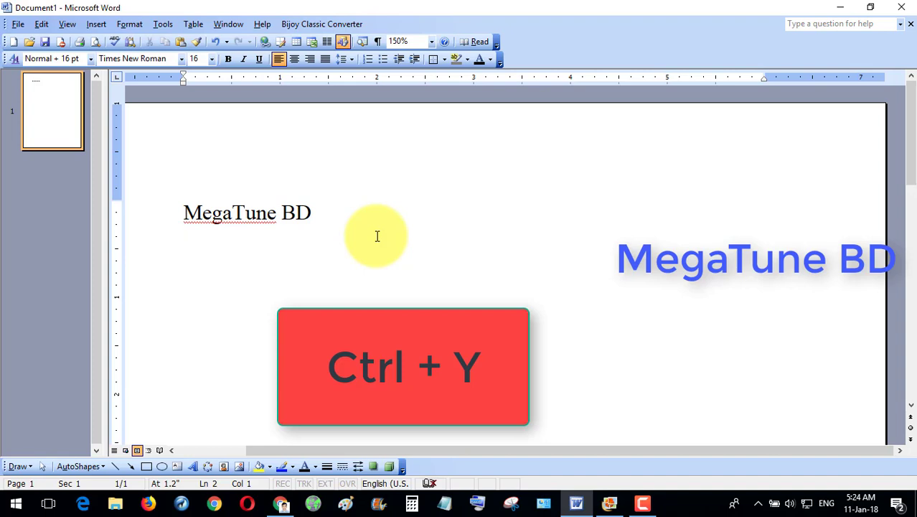
# Type 'Best Bangladeshi Channel' on a new line under 'MegaTune BD', then delete that line
pyautogui.press('Return')
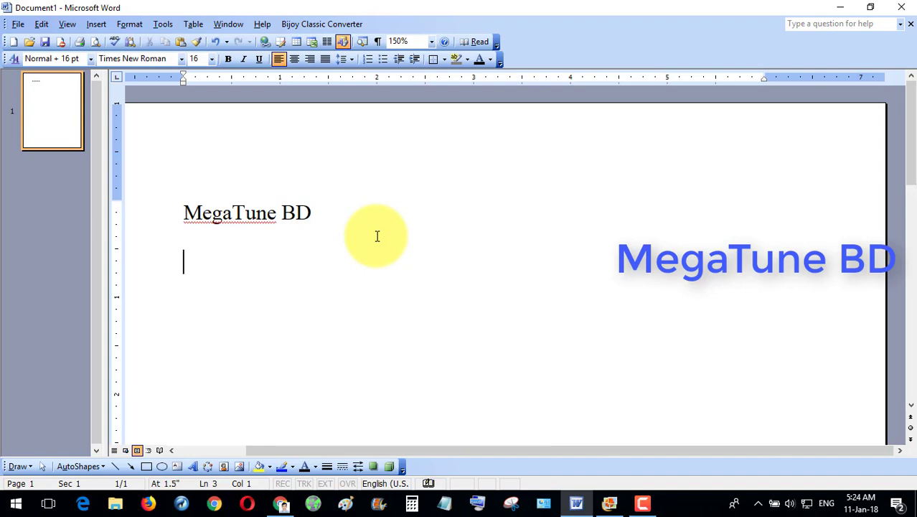
pyautogui.write('Bes')
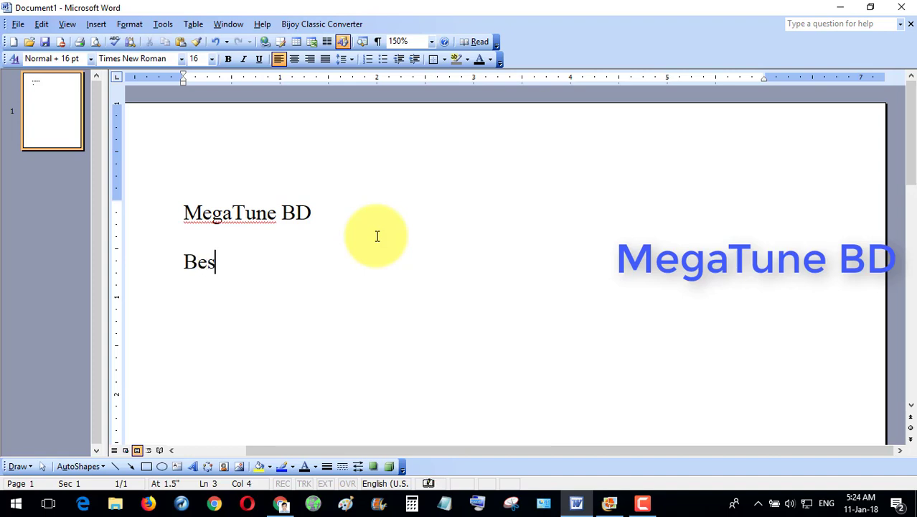
pyautogui.write('t Bang')
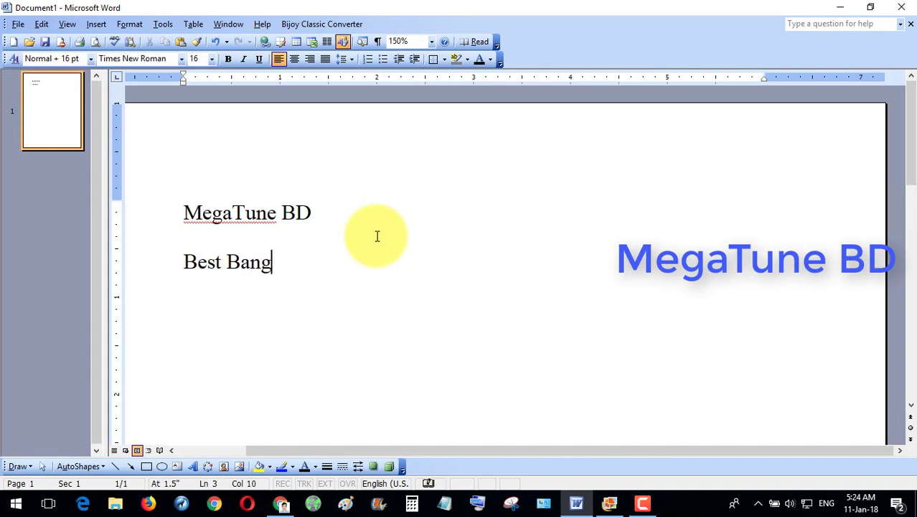
pyautogui.write('ladeshi C')
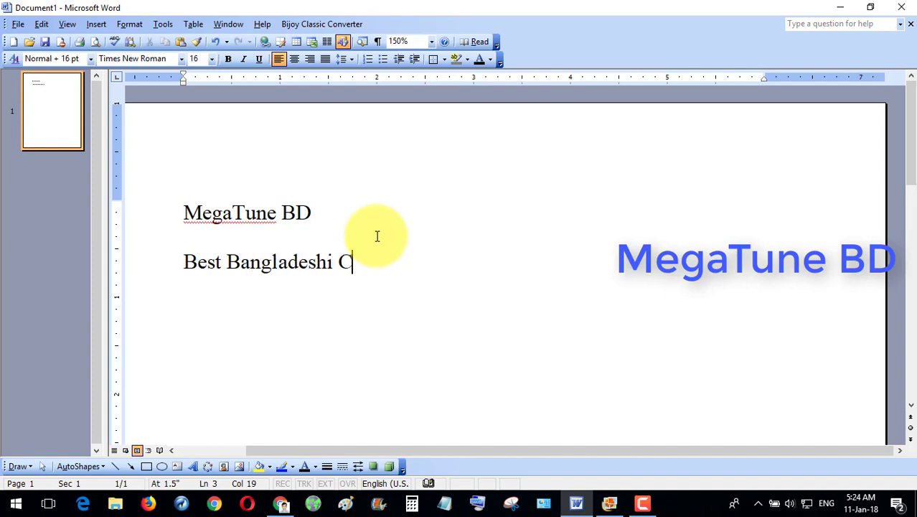
pyautogui.write('hannel')
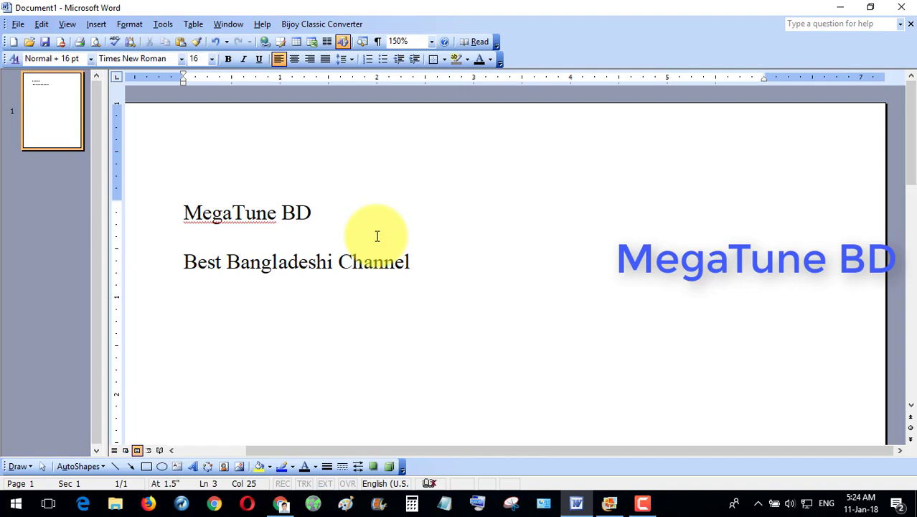
pyautogui.moveTo(432, 264); pyautogui.dragTo(188, 265)
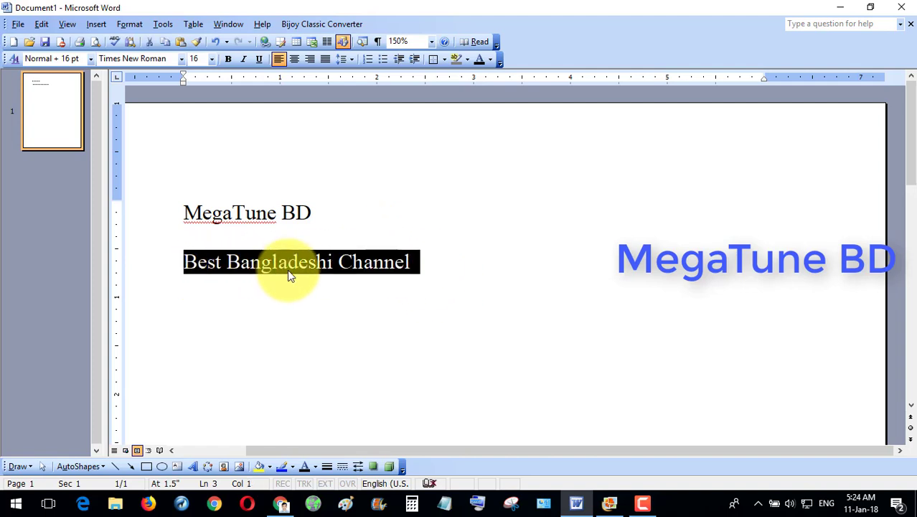
pyautogui.press('Delete')
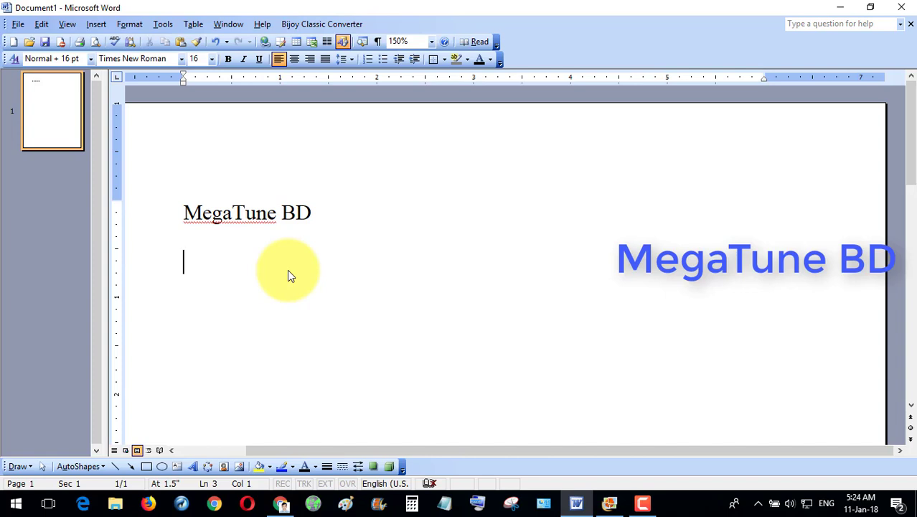
pyautogui.hotkey('ctrl', 'z')
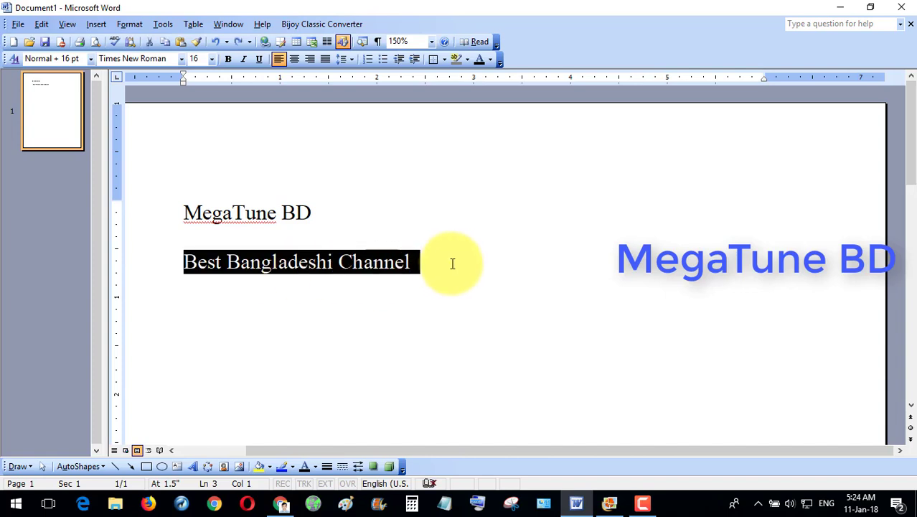
pyautogui.click(453, 264)
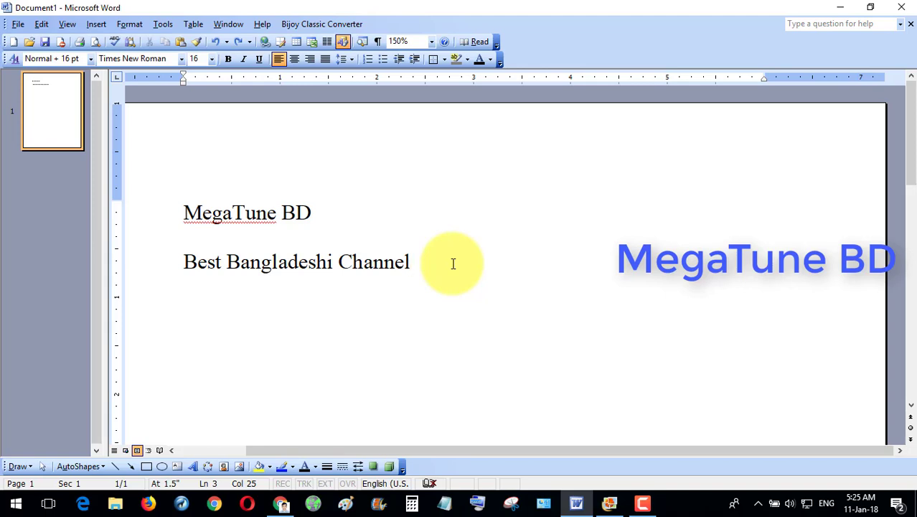
pyautogui.hotkey('ctrl', 'y')
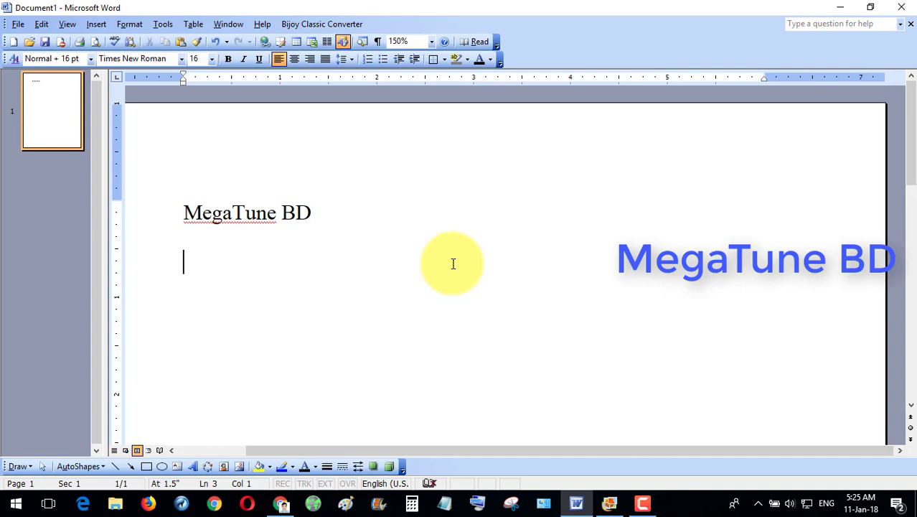
pyautogui.click(41, 25)
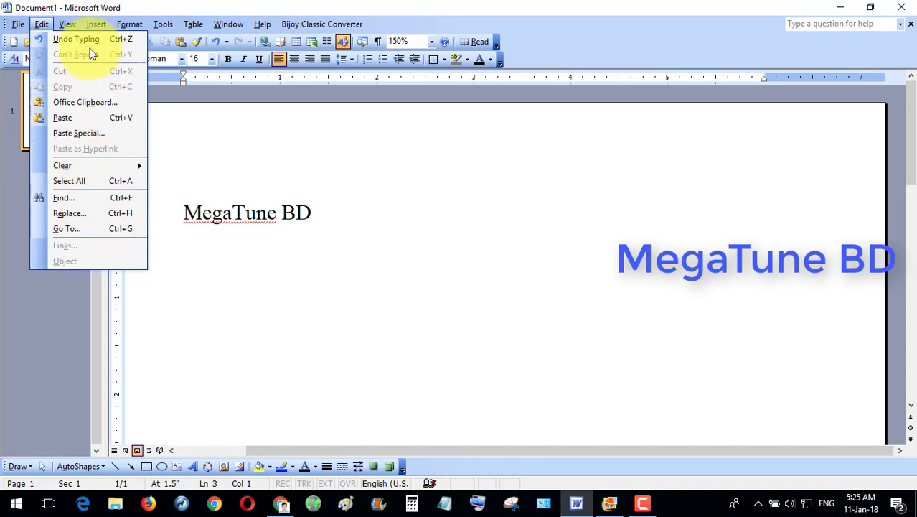
pyautogui.moveTo(60, 28)
pyautogui.moveTo(321, 24)
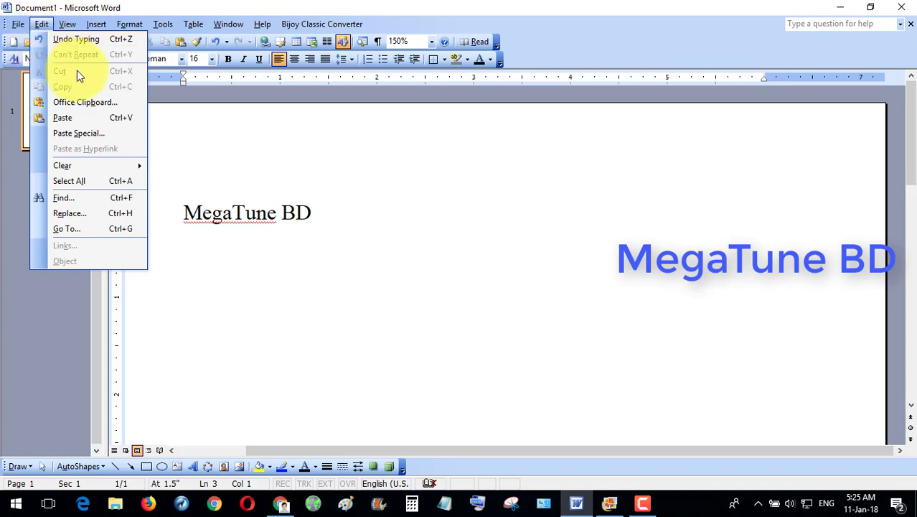
pyautogui.click(318, 213)
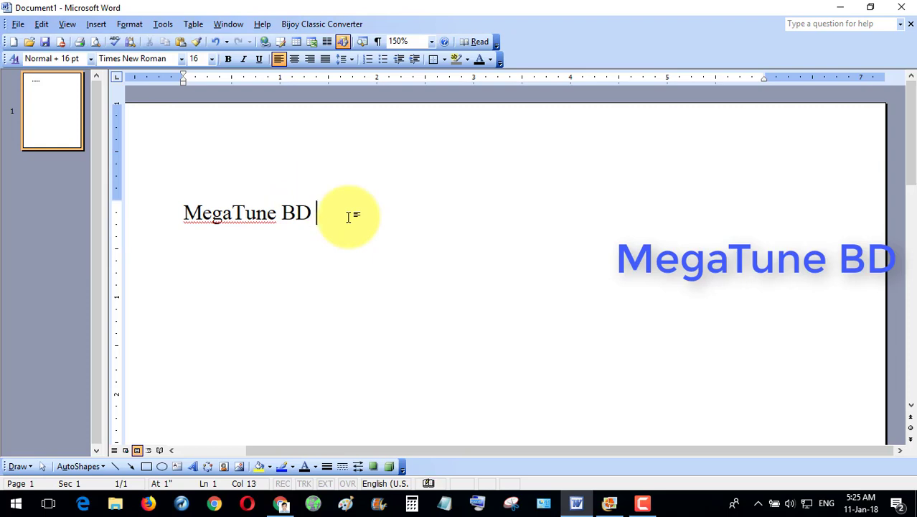
# Append 'Technology Channel' after 'MegaTune BD' on the first line
pyautogui.write('Tech')
pyautogui.write('nology ')
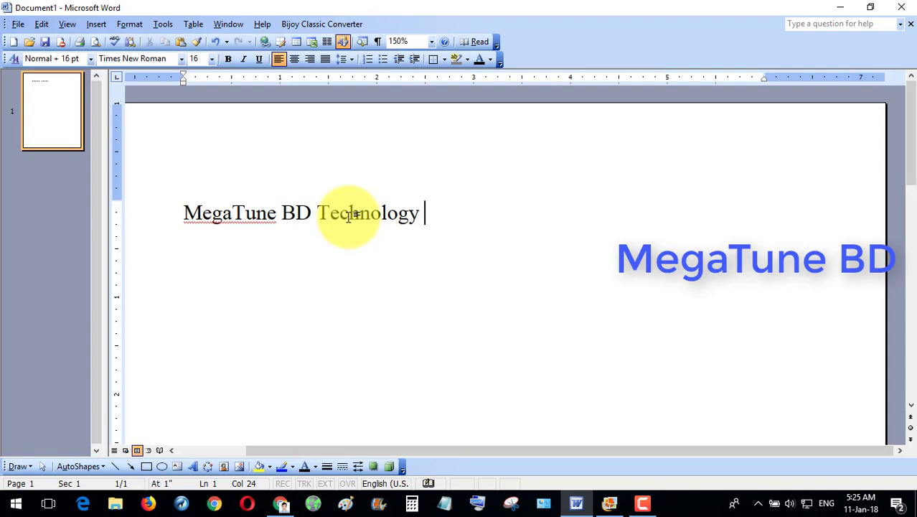
pyautogui.write('Channel')
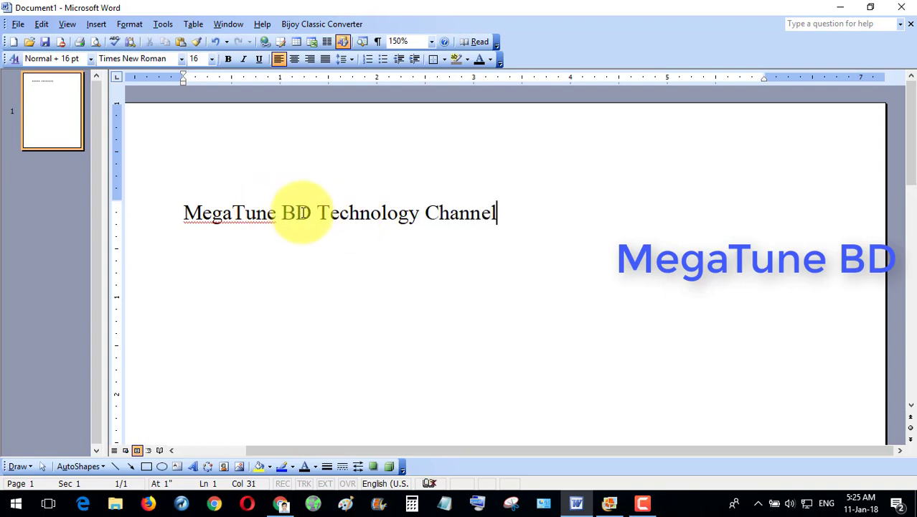
pyautogui.moveTo(317, 212); pyautogui.dragTo(184, 213)
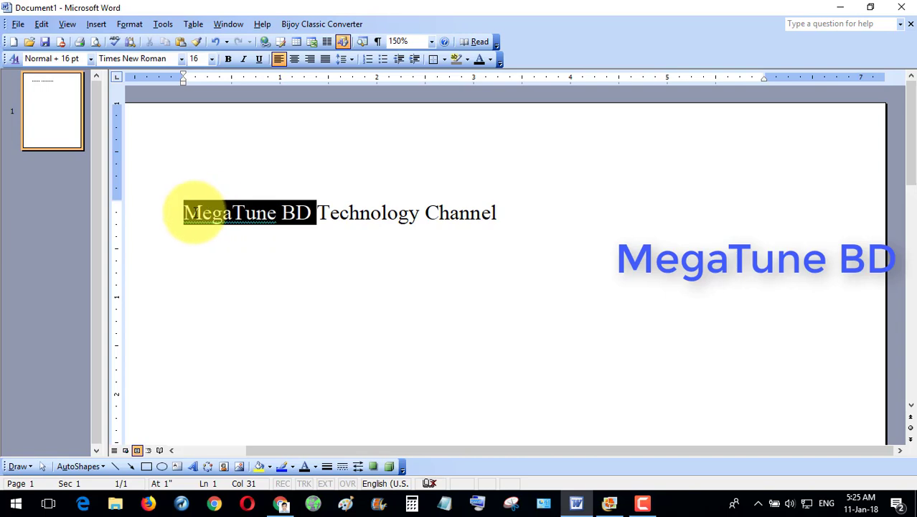
pyautogui.click(297, 211)
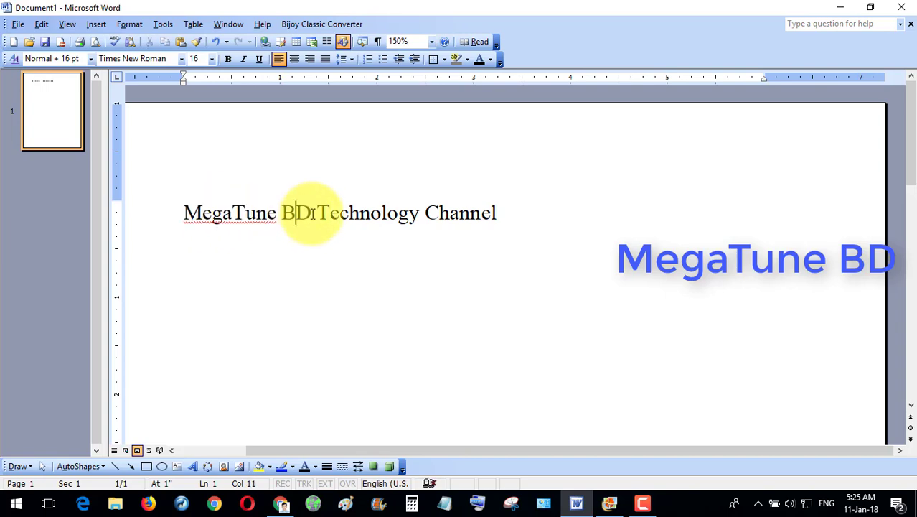
# Select 'MegaTune BD' at the start of the line and cut it with Ctrl+X
pyautogui.moveTo(311, 212); pyautogui.dragTo(212, 218)
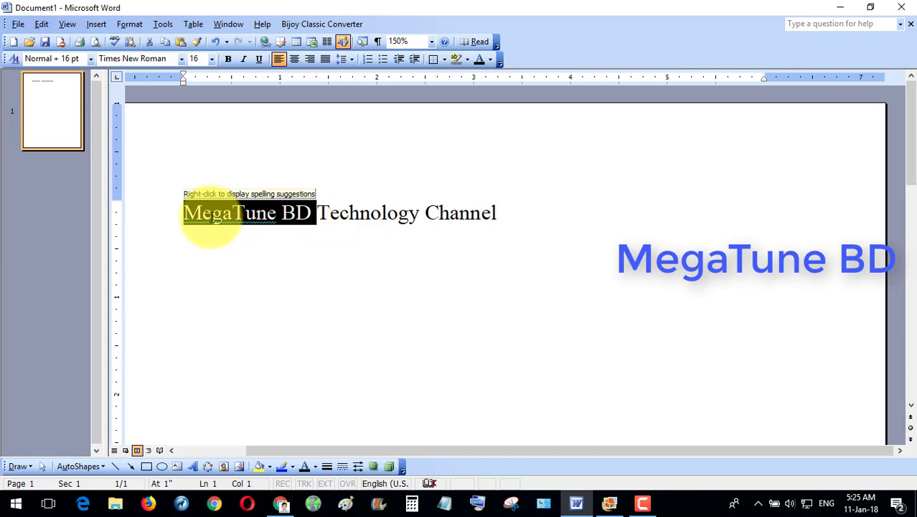
pyautogui.click(42, 24)
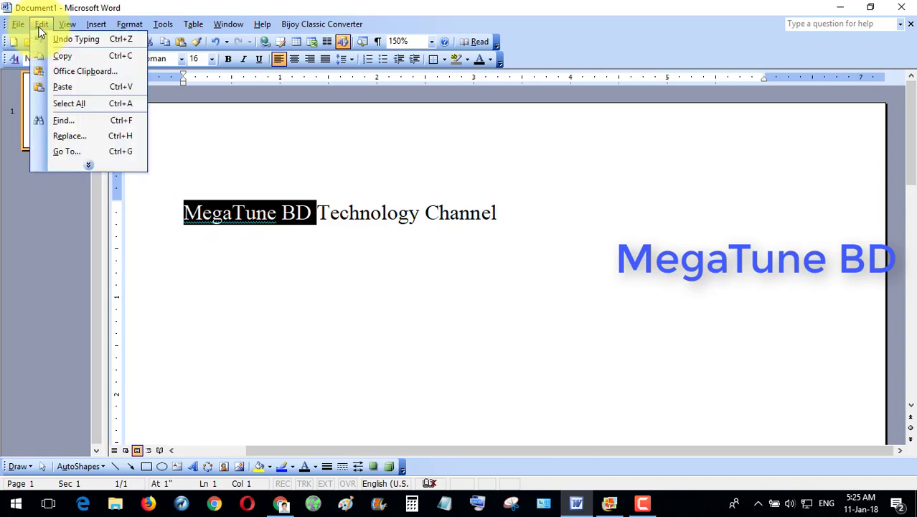
pyautogui.click(87, 163)
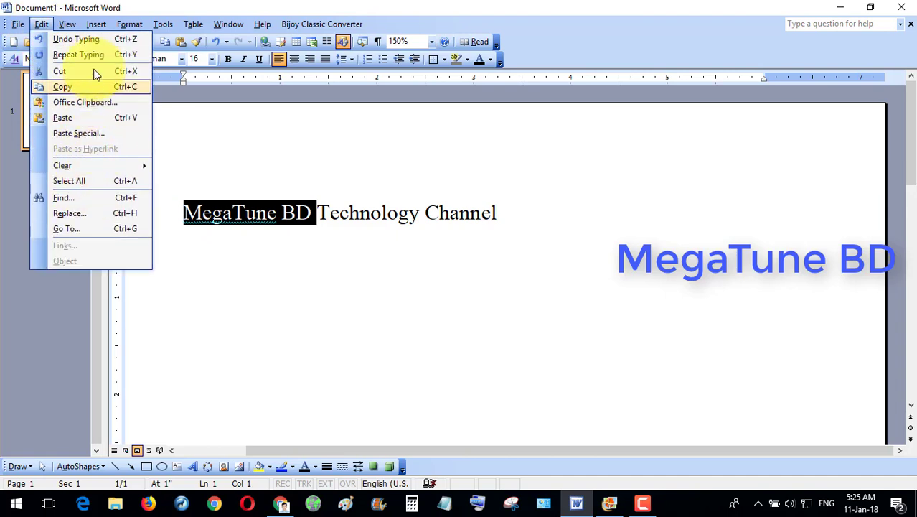
pyautogui.moveTo(129, 24)
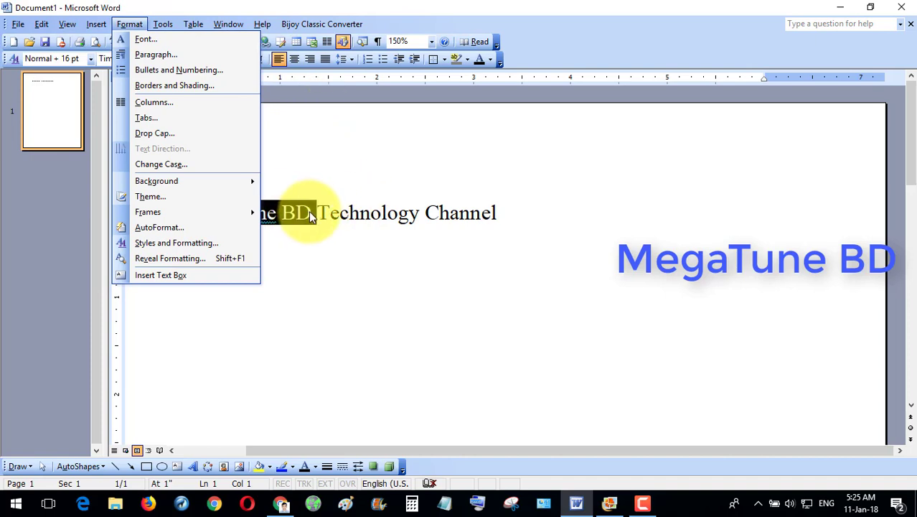
pyautogui.moveTo(59, 24)
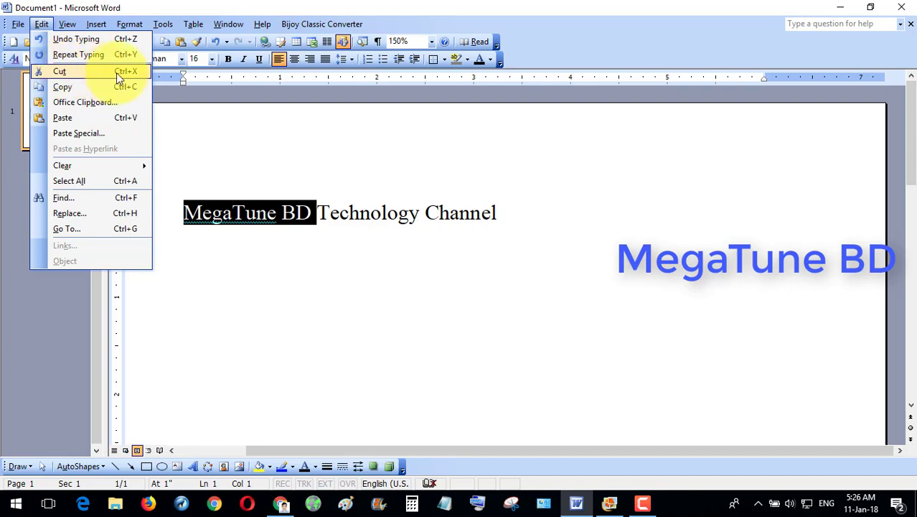
pyautogui.click(312, 213)
pyautogui.moveTo(312, 213); pyautogui.dragTo(207, 212)
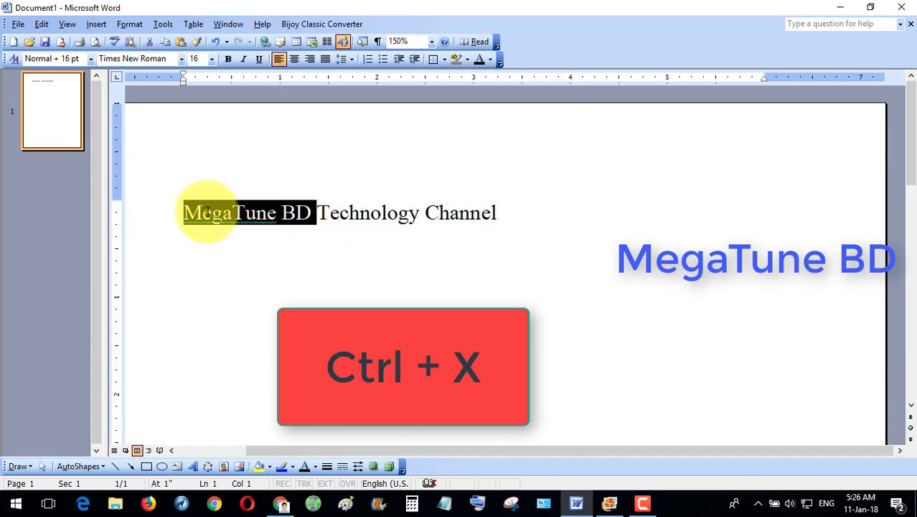
pyautogui.hotkey('ctrl', 'x')
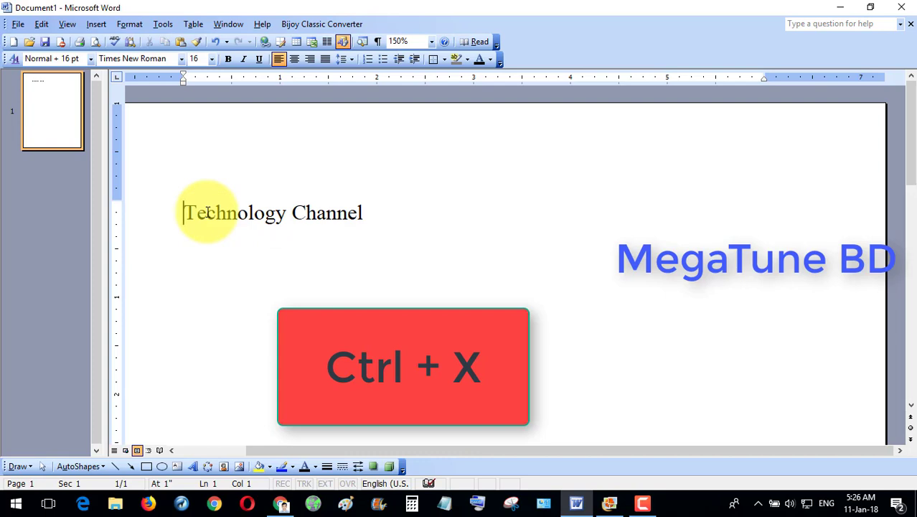
# Put the cursor after 'Technology Channel' and look through the Edit and Table menus
pyautogui.click(400, 217)
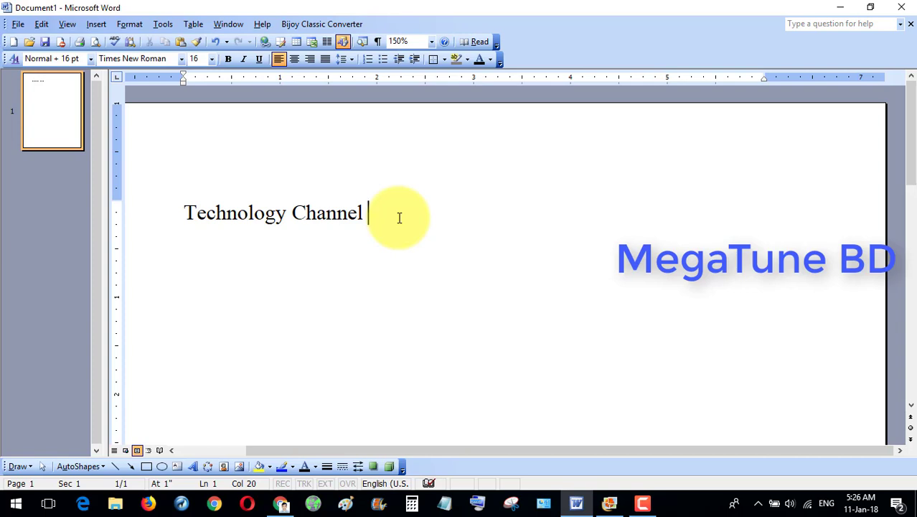
pyautogui.click(41, 23)
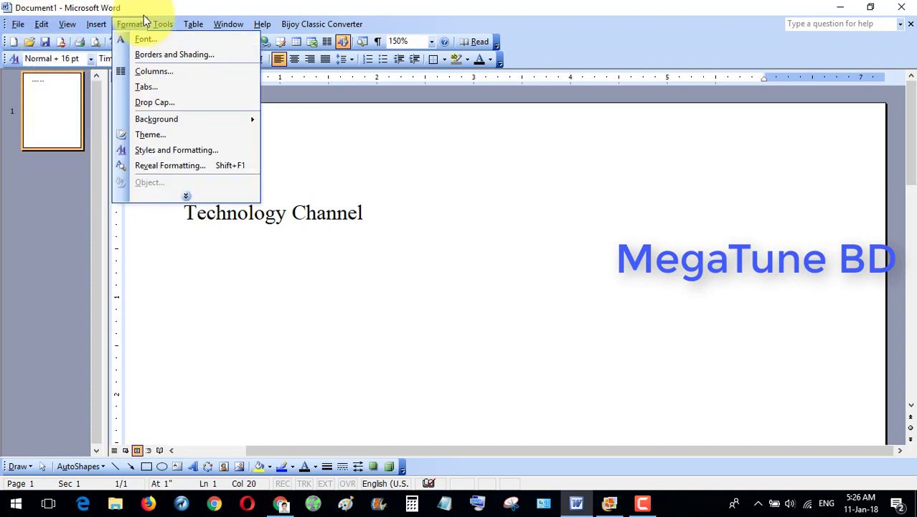
pyautogui.moveTo(193, 23)
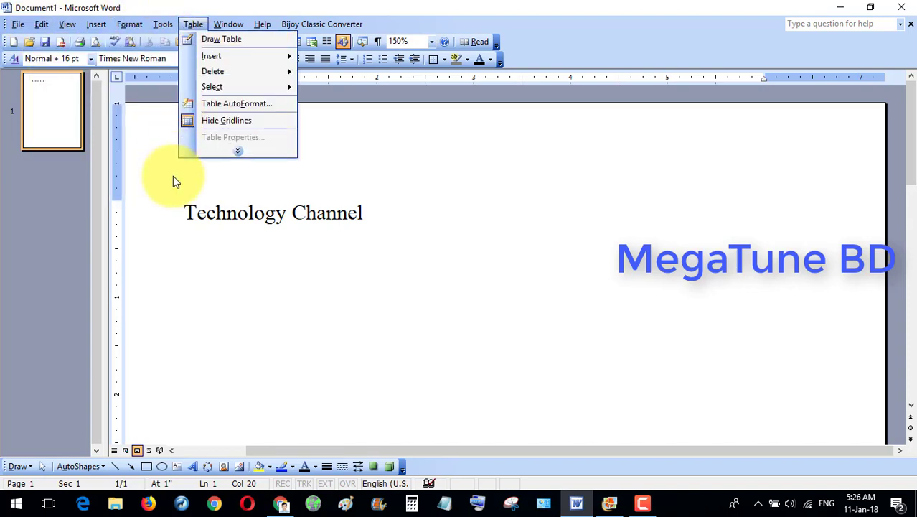
pyautogui.click(393, 213)
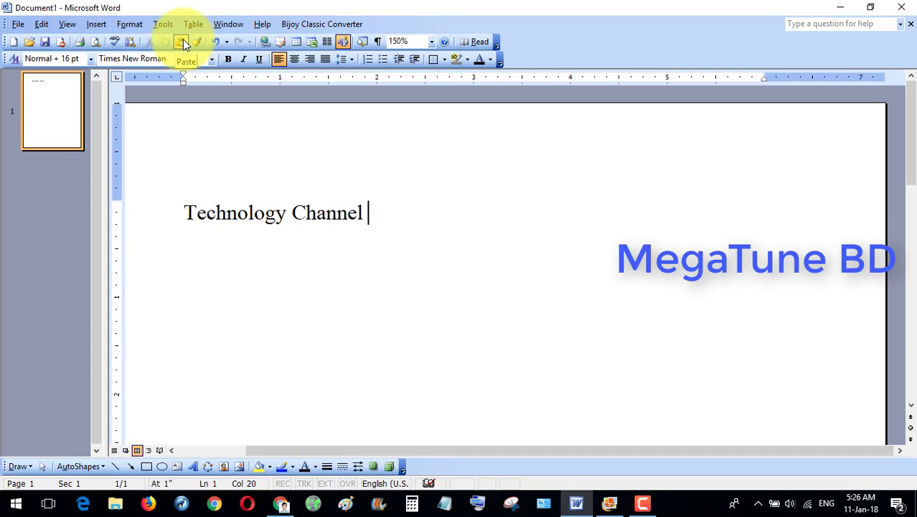
pyautogui.click(42, 24)
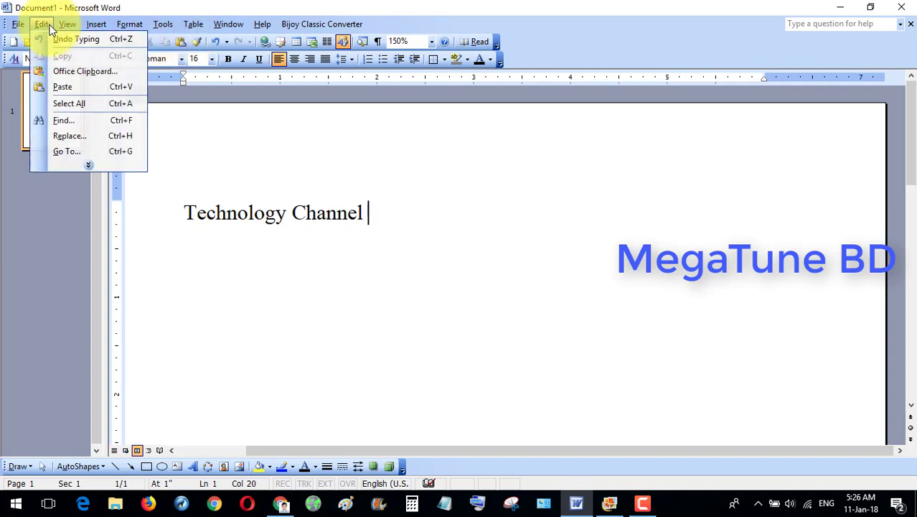
pyautogui.click(391, 213)
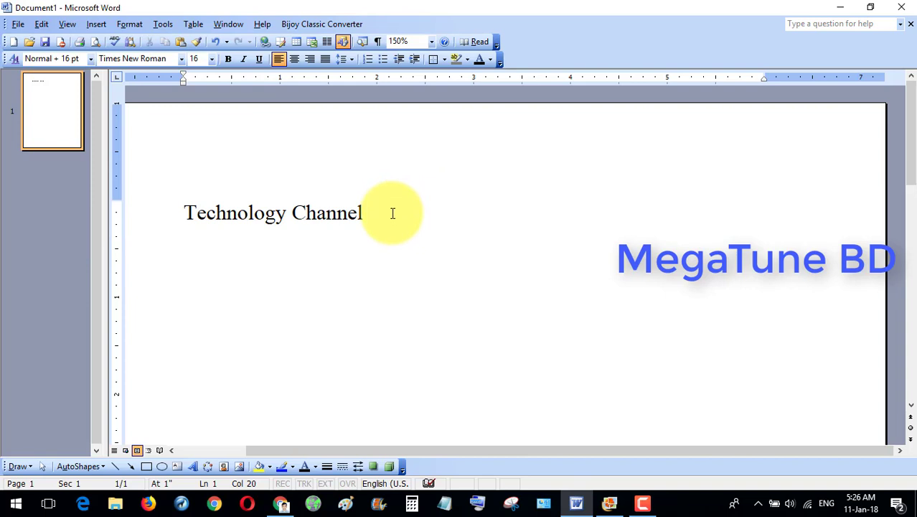
# Paste 'MegaTune BD' after 'Technology Channel', delete it again, and add a new line below
pyautogui.hotkey('ctrl', 'v')
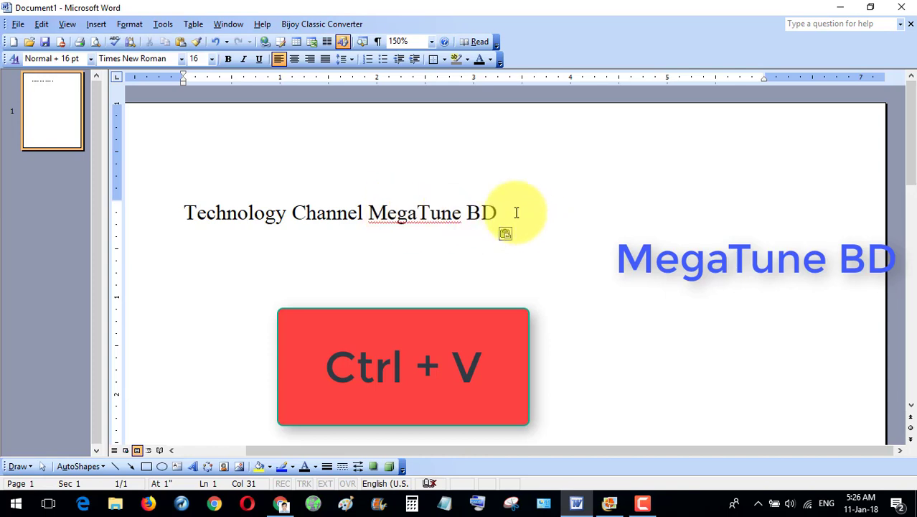
pyautogui.moveTo(500, 212); pyautogui.dragTo(399, 213)
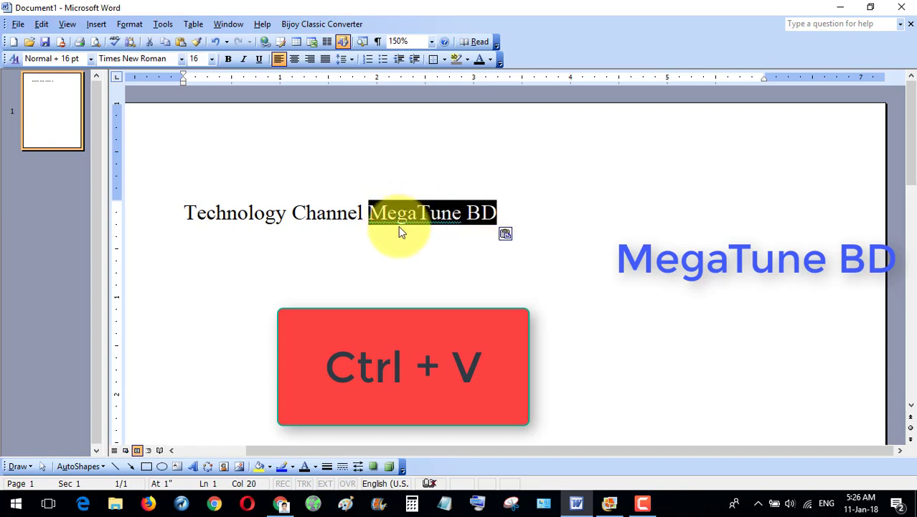
pyautogui.press('Delete')
pyautogui.press('Return')
pyautogui.press('Return')
pyautogui.press('Return')
pyautogui.press('Return')
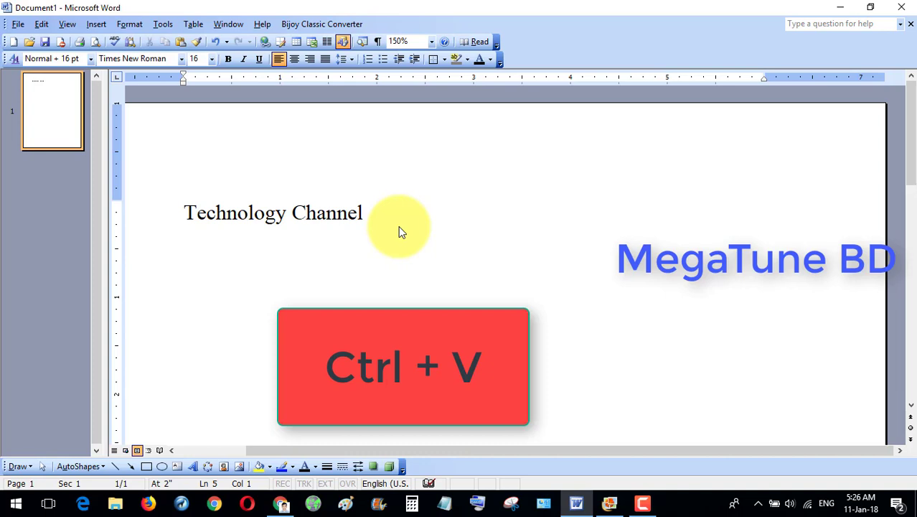
# Cut the pasted MegaTune BD and paste it before Technology Channel on the top line
pyautogui.hotkey('ctrl', 'v')
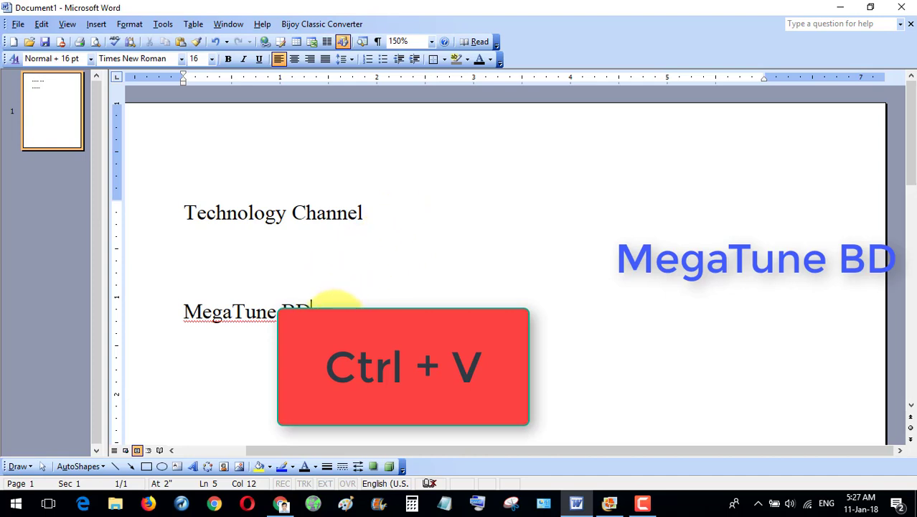
pyautogui.moveTo(303, 302); pyautogui.dragTo(235, 327)
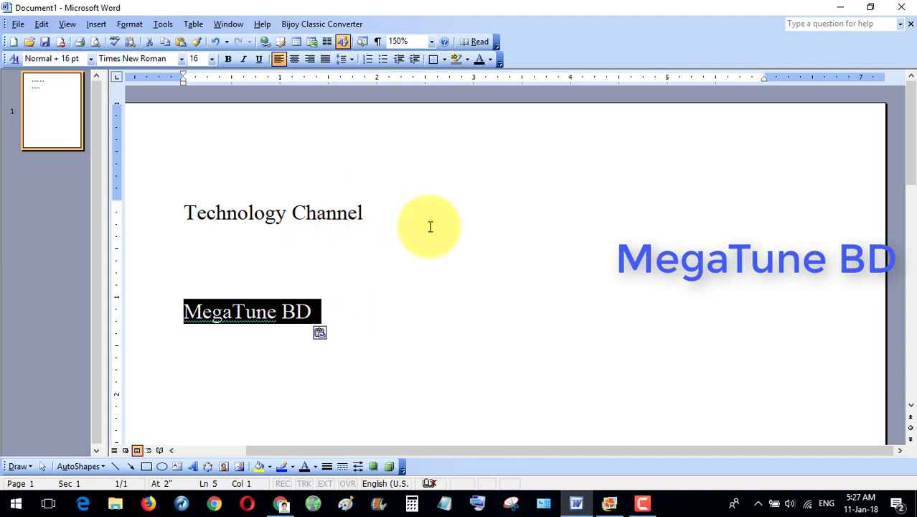
pyautogui.rightClick(328, 314)
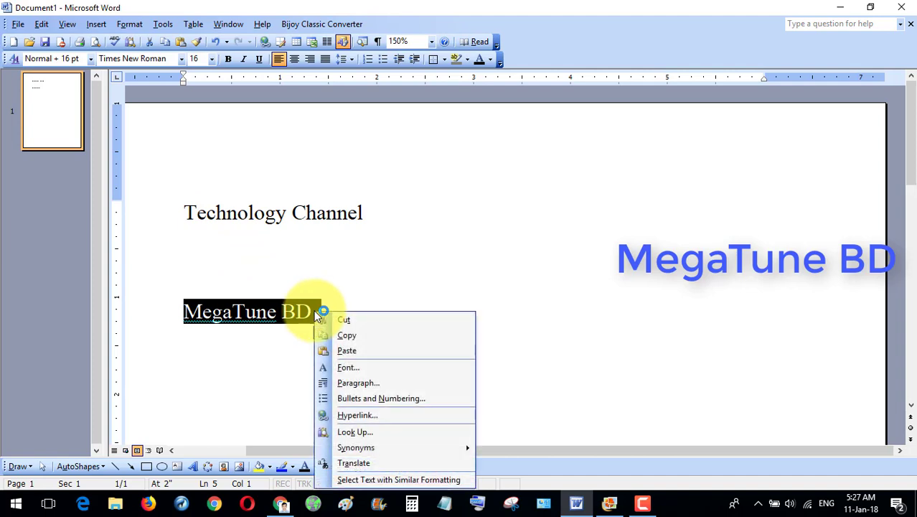
pyautogui.click(361, 320)
pyautogui.click(185, 213)
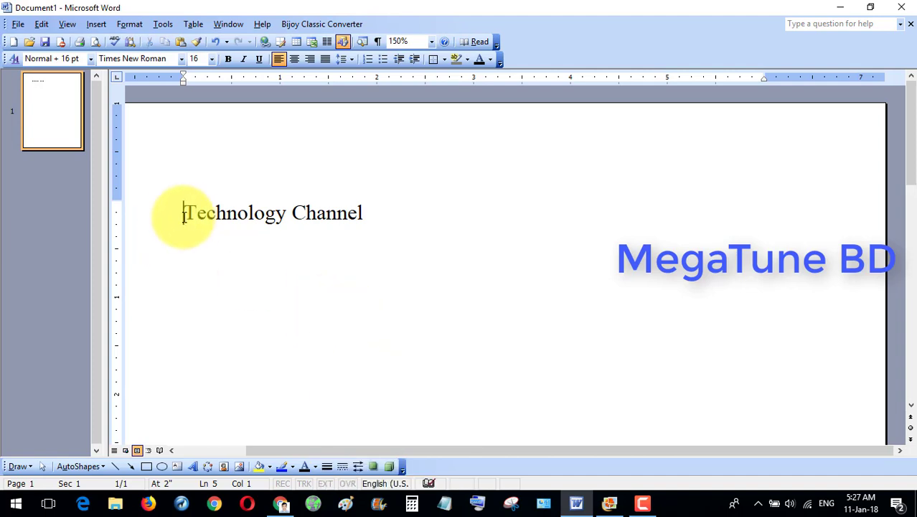
pyautogui.hotkey('ctrl', 'v')
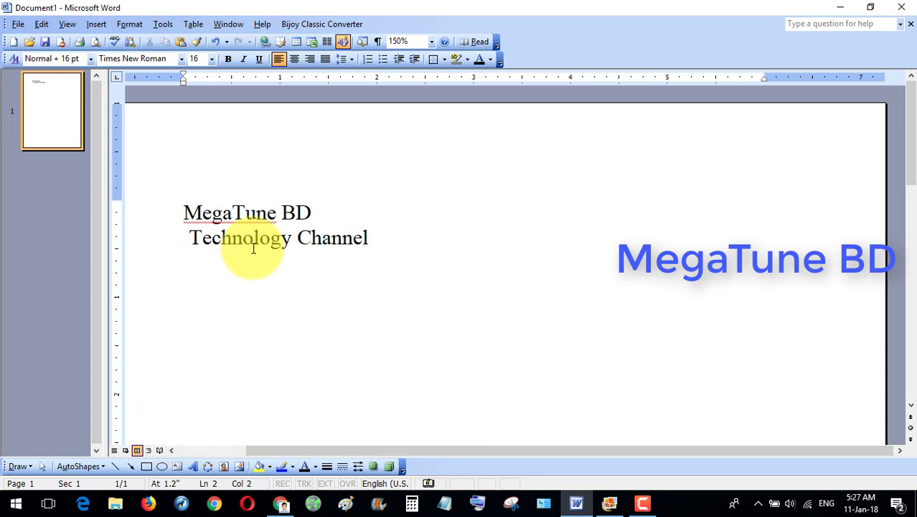
pyautogui.press('BackSpace')
pyautogui.press('BackSpace')
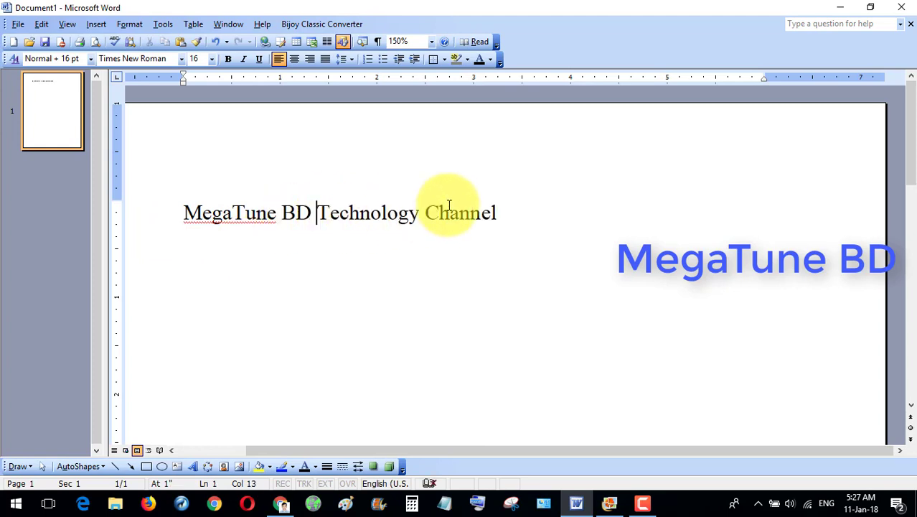
# Select MegaTune BD on the top line and hide the blank space at the page top
pyautogui.click(311, 208)
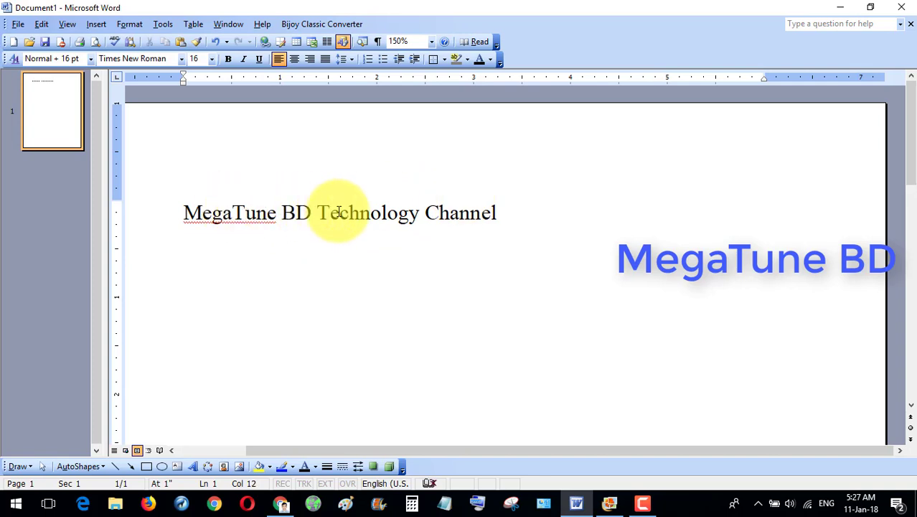
pyautogui.moveTo(313, 213); pyautogui.dragTo(231, 210)
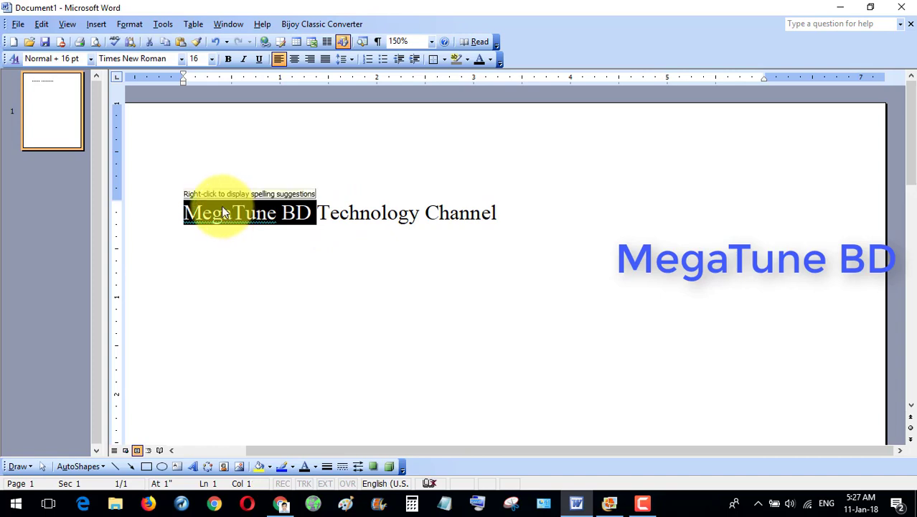
pyautogui.click(41, 26)
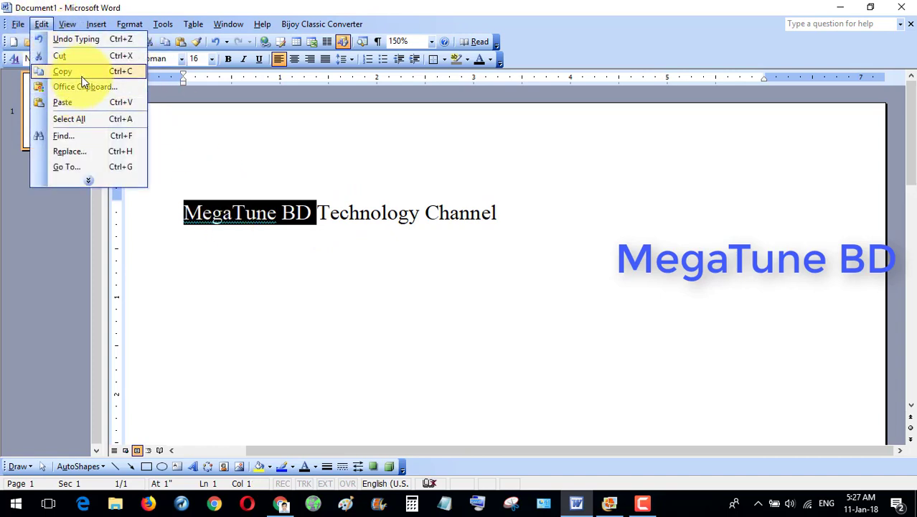
pyautogui.moveTo(228, 24)
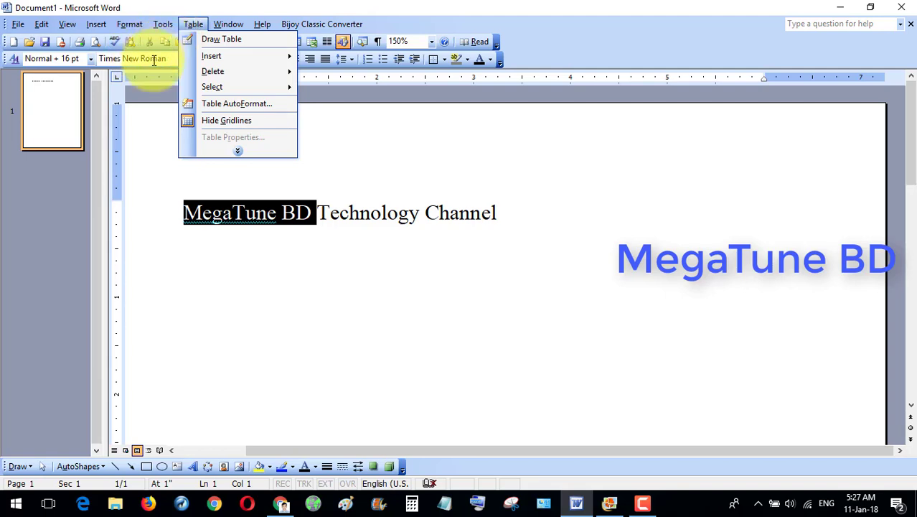
pyautogui.click(143, 96)
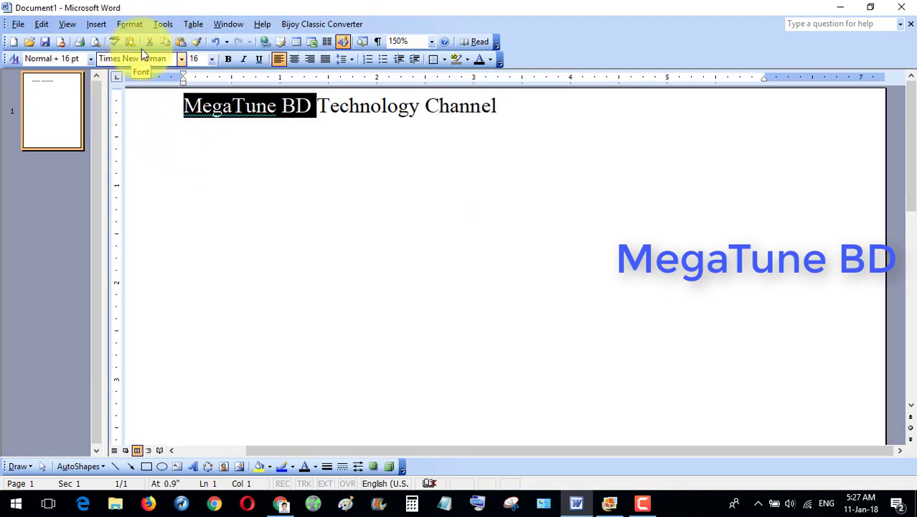
# Copy MegaTune BD with the Copy button, Ctrl+C and the right-click Copy command
pyautogui.click(165, 45)
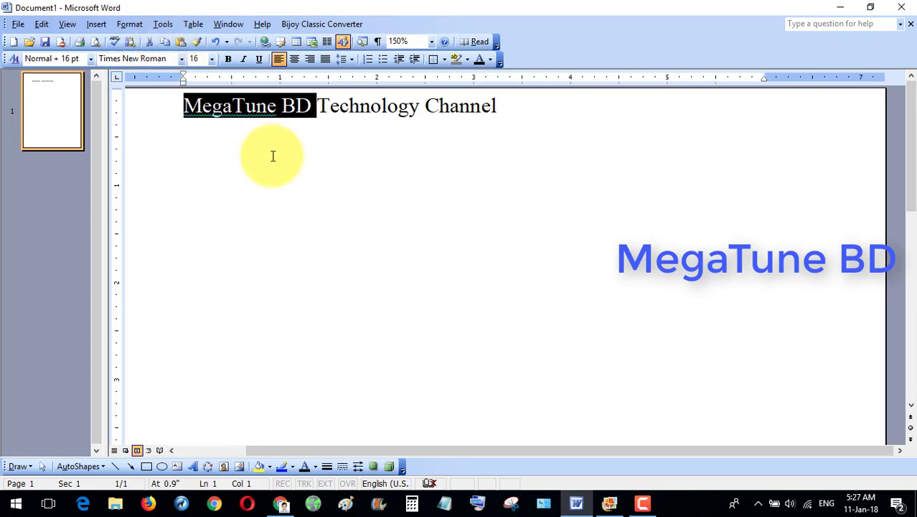
pyautogui.hotkey('ctrl', 'c')
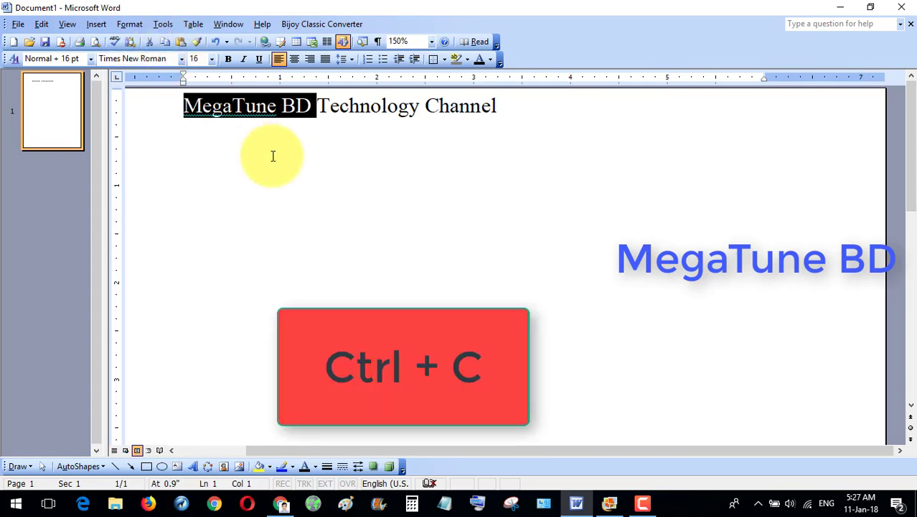
pyautogui.rightClick(274, 102)
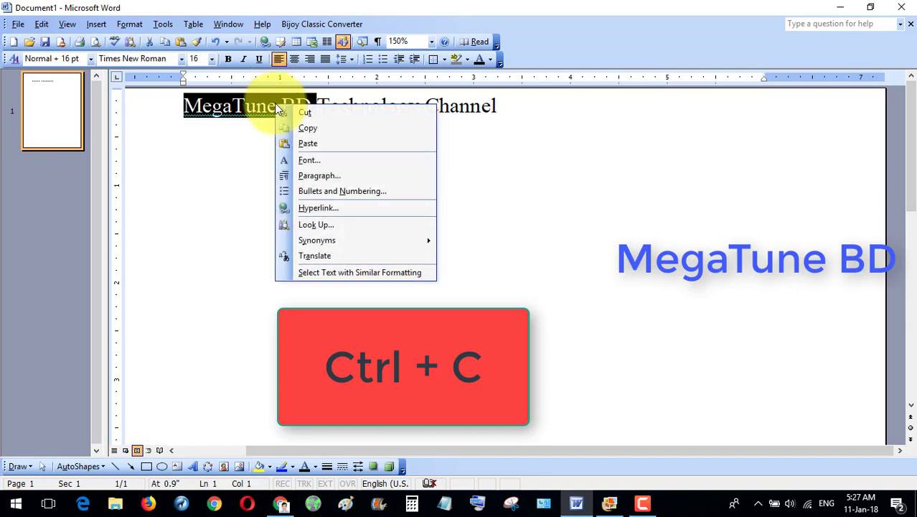
pyautogui.click(310, 128)
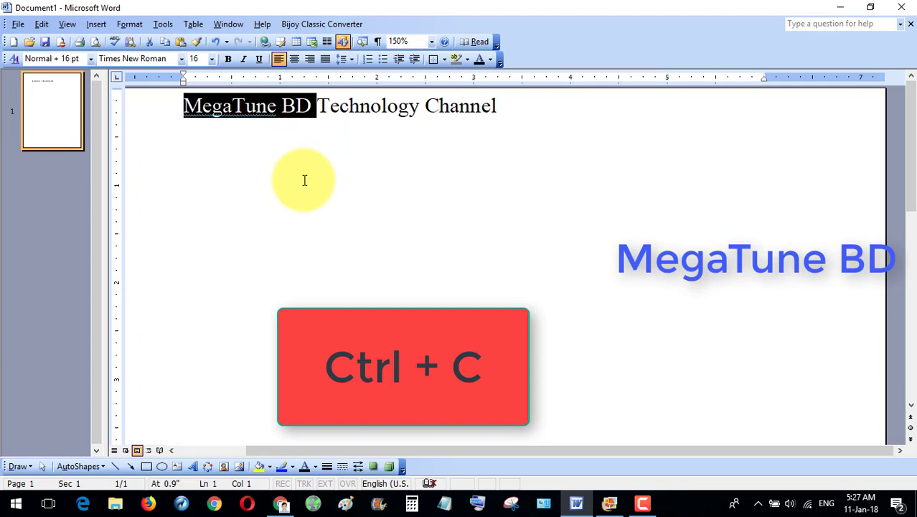
pyautogui.click(528, 113)
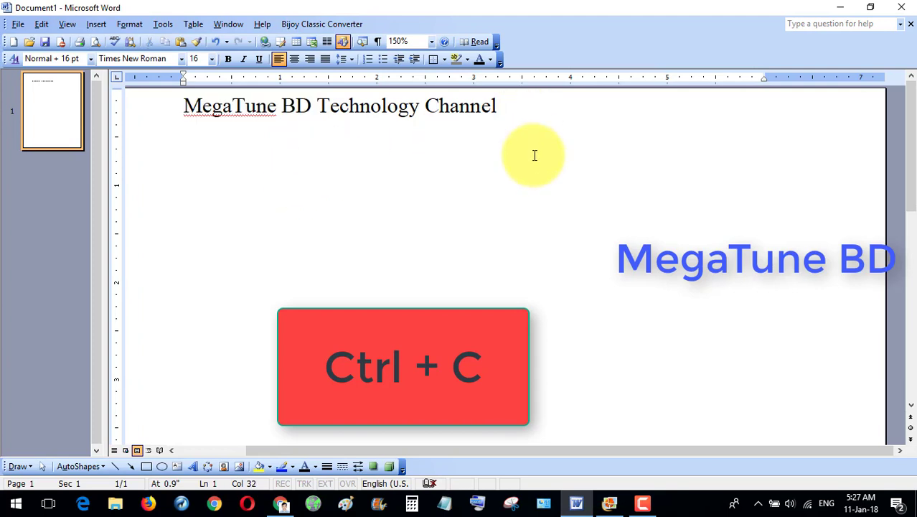
# Add a blank line below the top line and paste MegaTune BD there
pyautogui.press('Return')
pyautogui.press('Return')
pyautogui.press('Return')
pyautogui.press('Return')
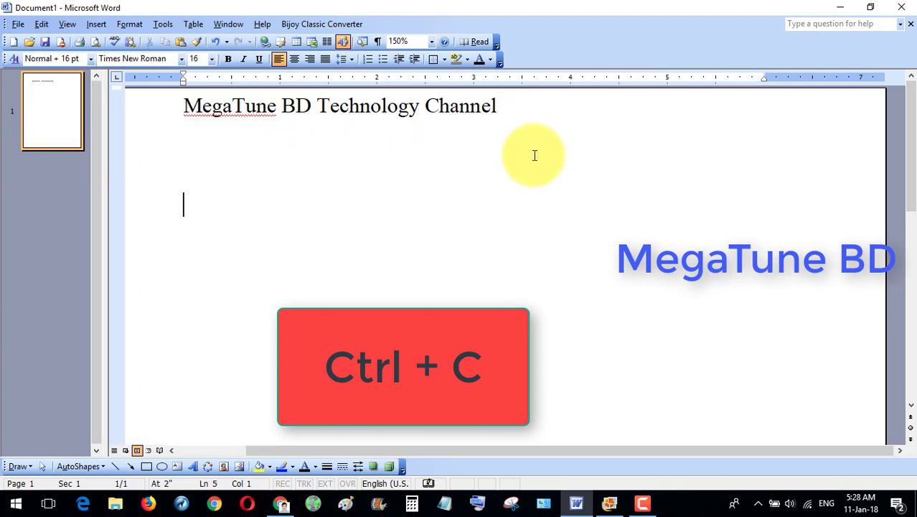
pyautogui.hotkey('ctrl', 'v')
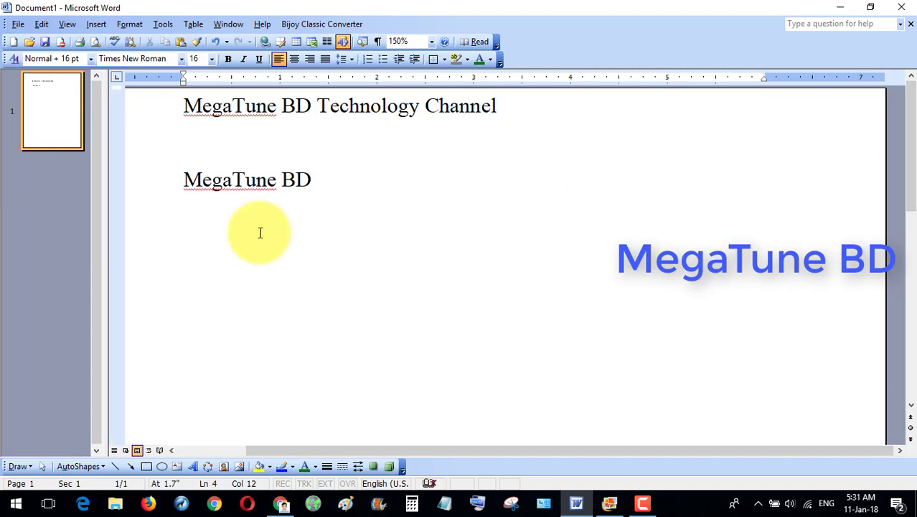
pyautogui.click(43, 26)
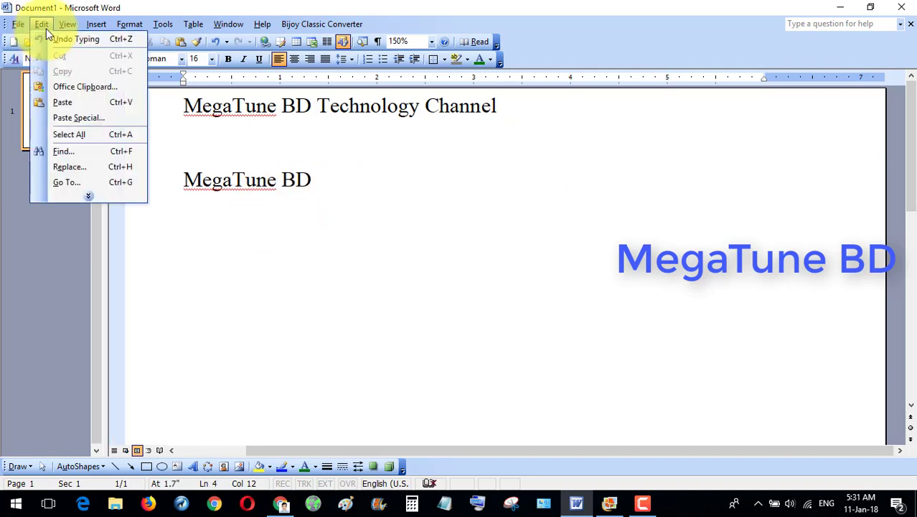
pyautogui.click(88, 196)
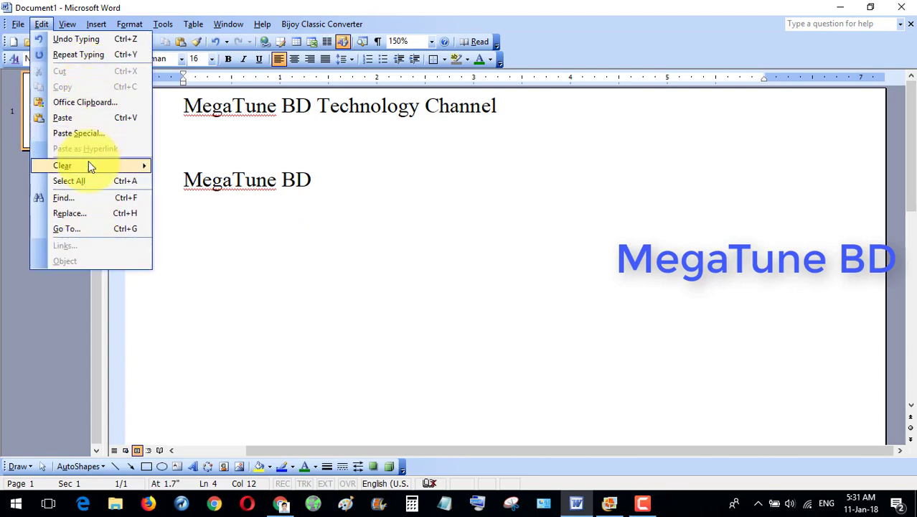
pyautogui.moveTo(88, 161)
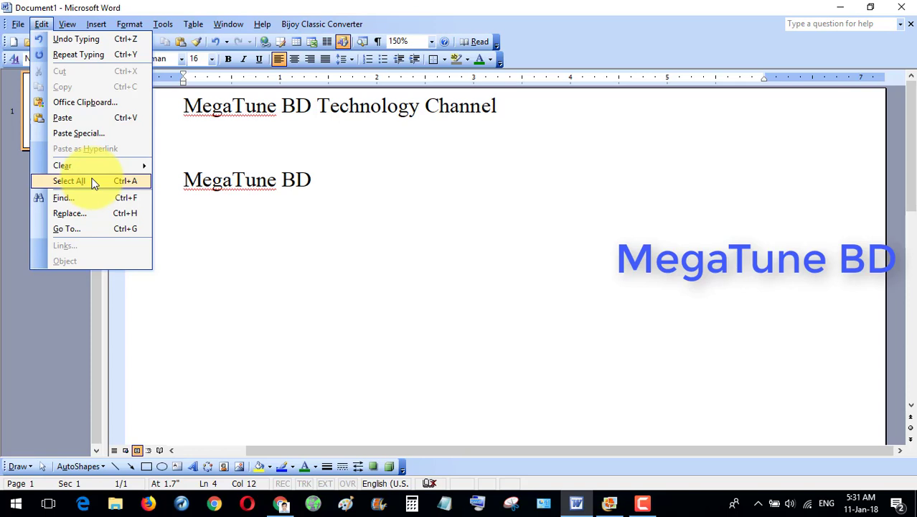
pyautogui.click(410, 185)
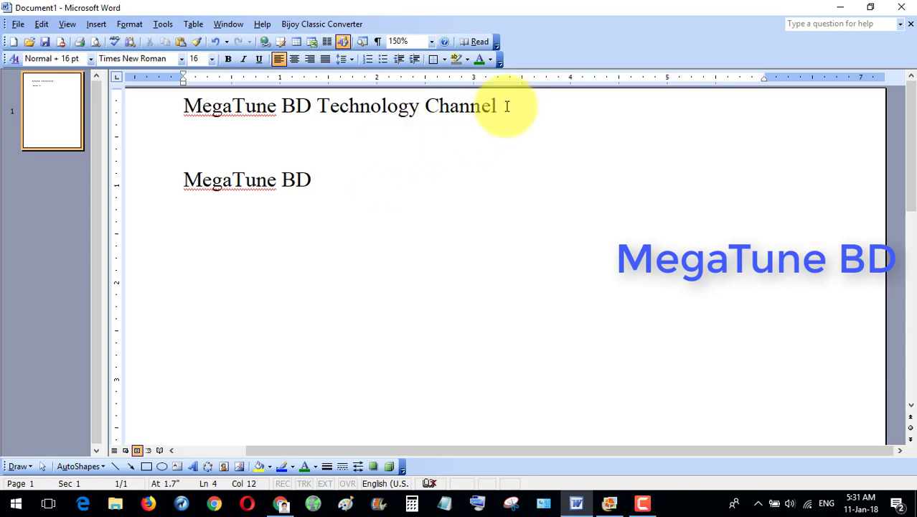
pyautogui.moveTo(501, 107); pyautogui.dragTo(240, 106)
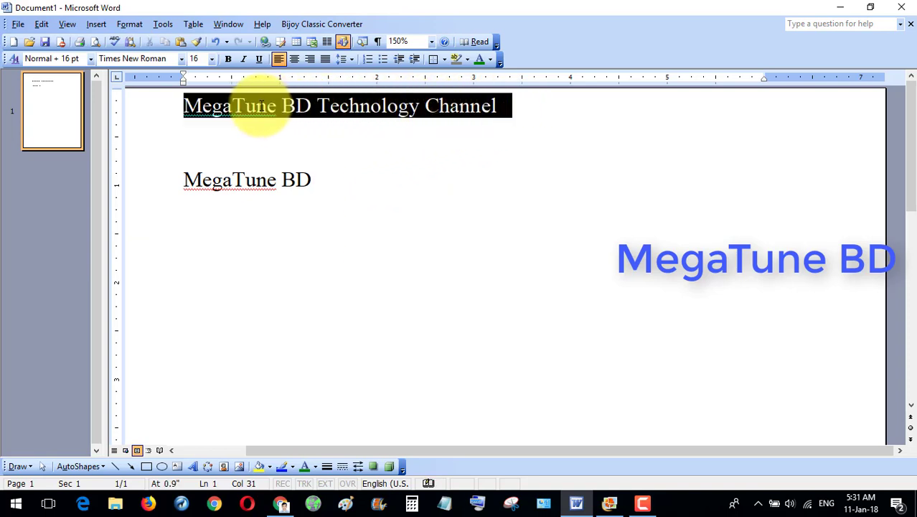
pyautogui.moveTo(331, 191); pyautogui.dragTo(230, 176)
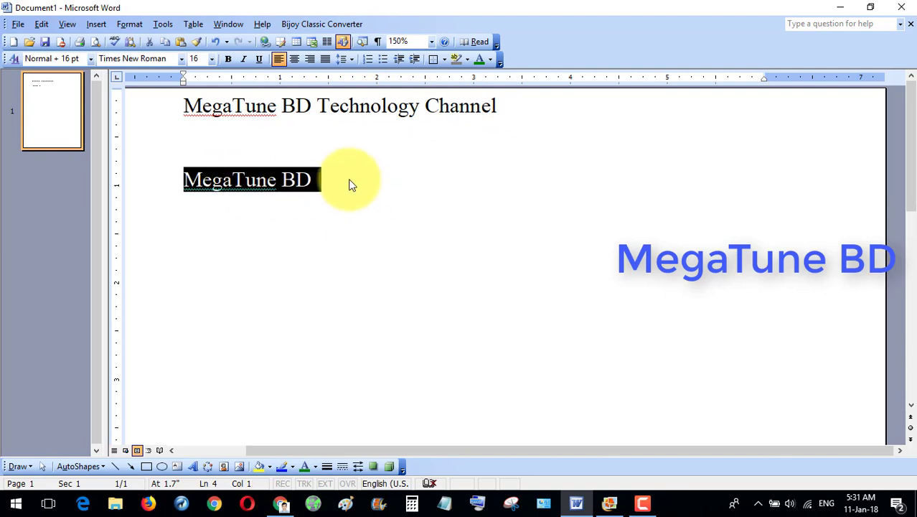
# Type 'Bangla Tech Blog' on a new line below MegaTune BD
pyautogui.click(370, 178)
pyautogui.press('Return')
pyautogui.press('Return')
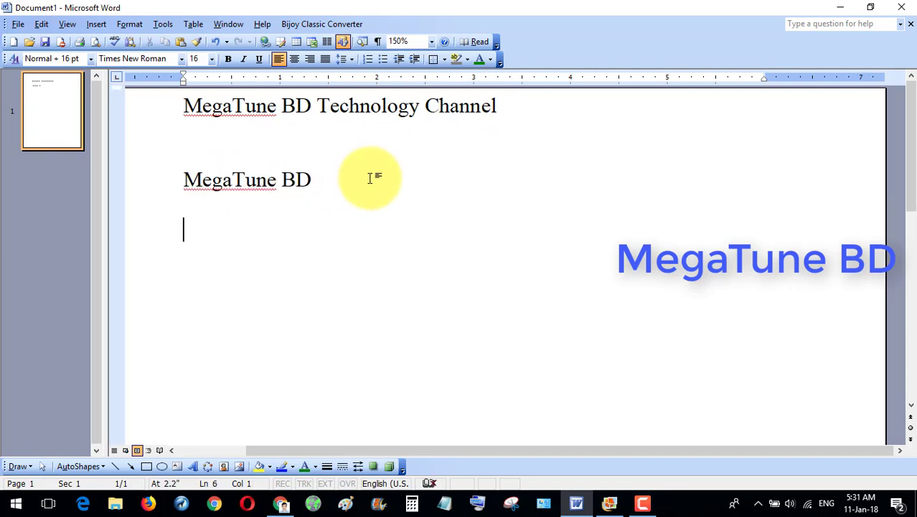
pyautogui.write('Bangl')
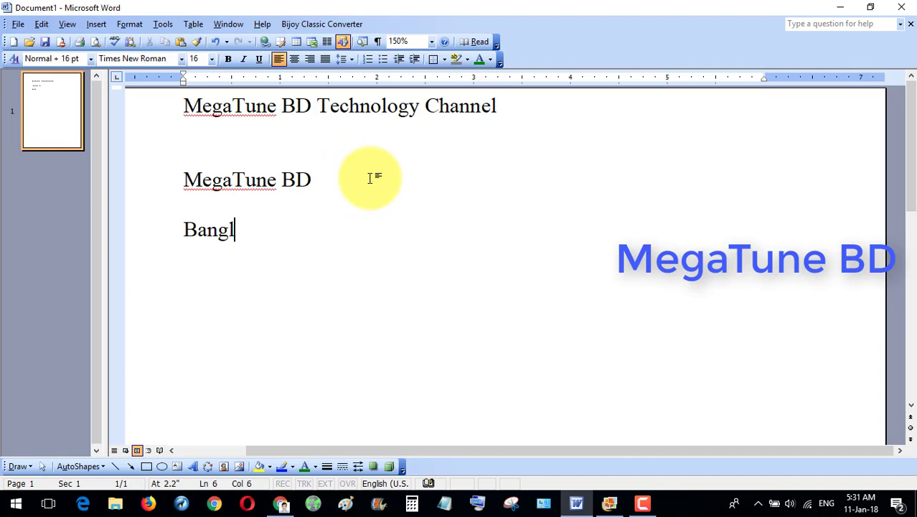
pyautogui.write('a ')
pyautogui.write('Tech ')
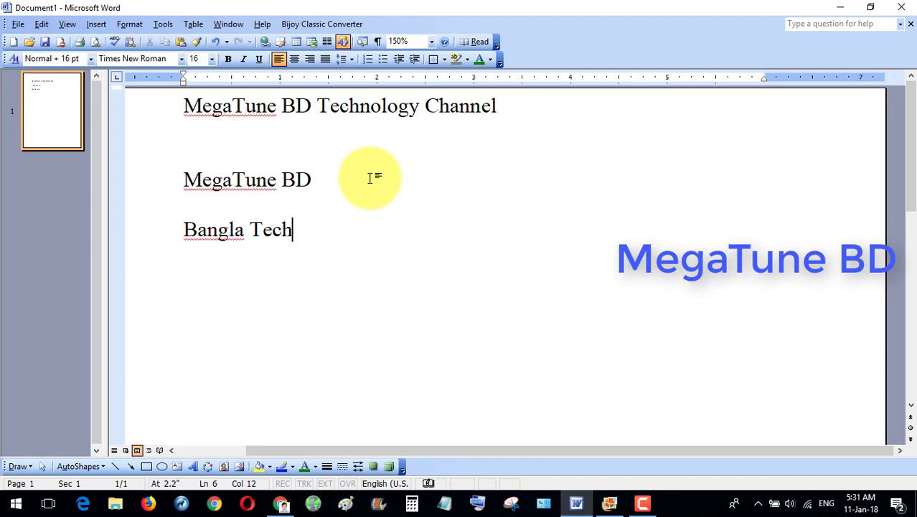
pyautogui.write('Blog')
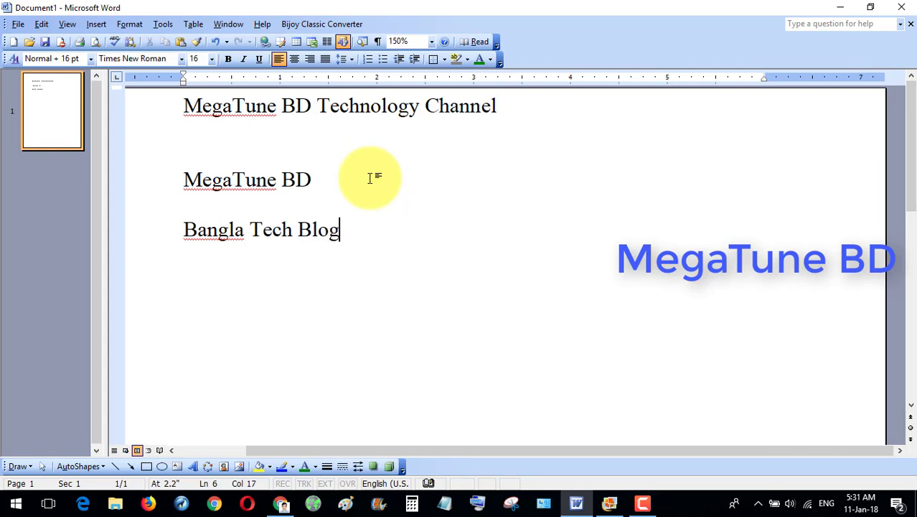
# Select the whole document with Edit > Select All and then Ctrl+A, clearing each selection
pyautogui.click(43, 24)
pyautogui.click(90, 135)
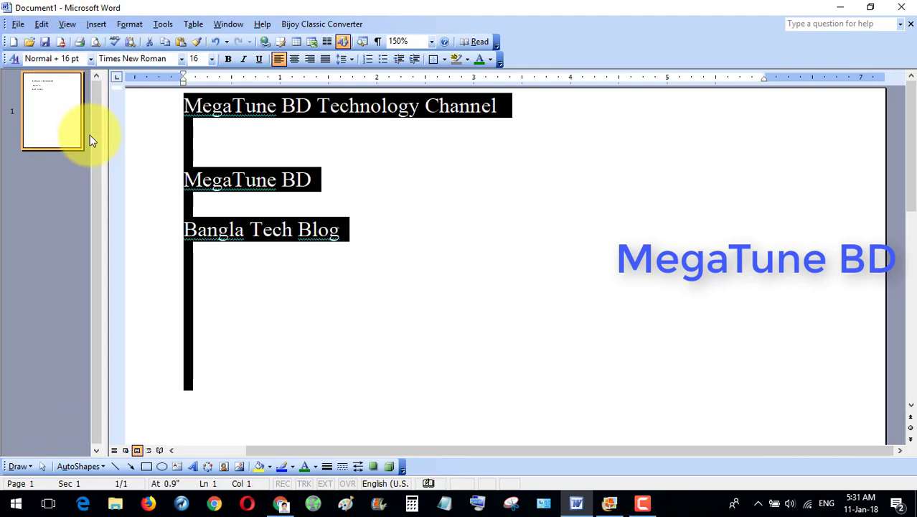
pyautogui.click(384, 206)
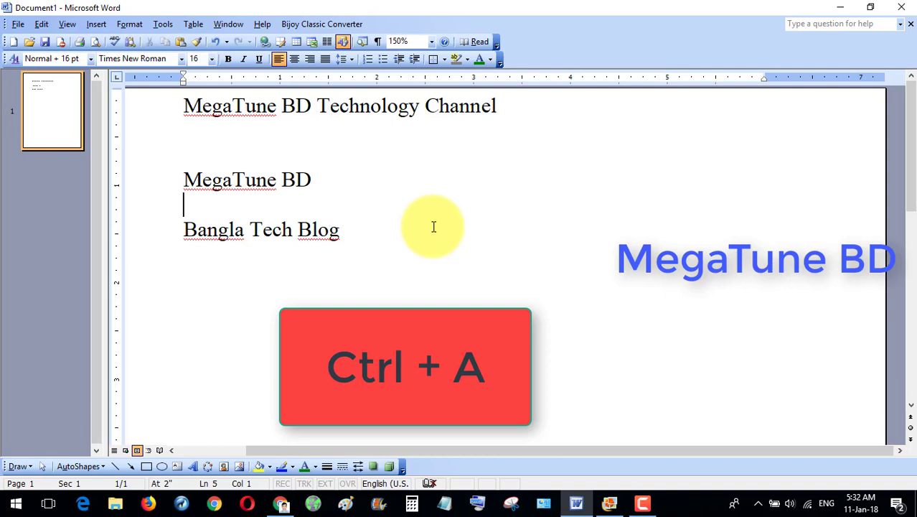
pyautogui.hotkey('ctrl', 'a')
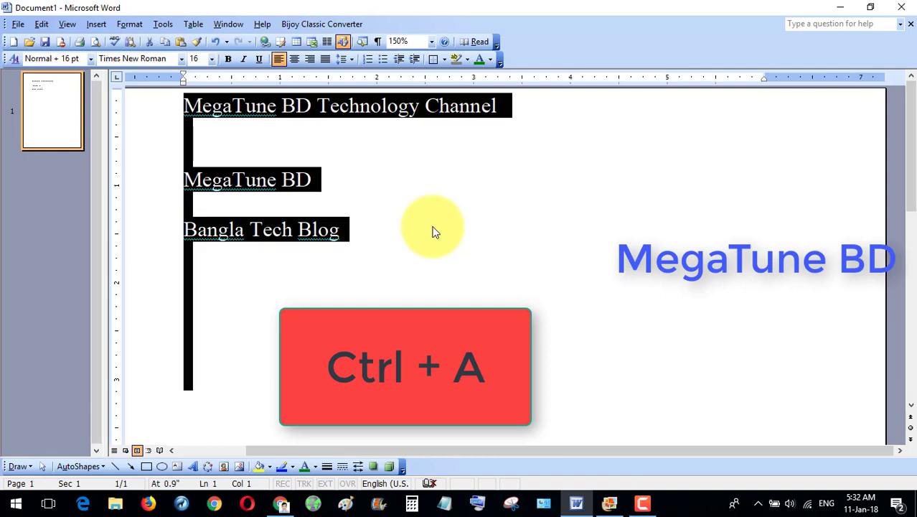
pyautogui.click(399, 227)
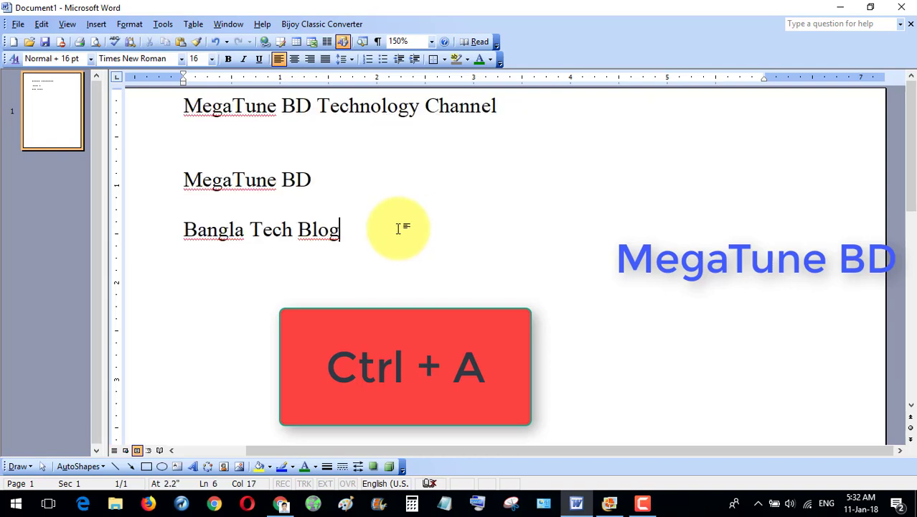
pyautogui.click(41, 24)
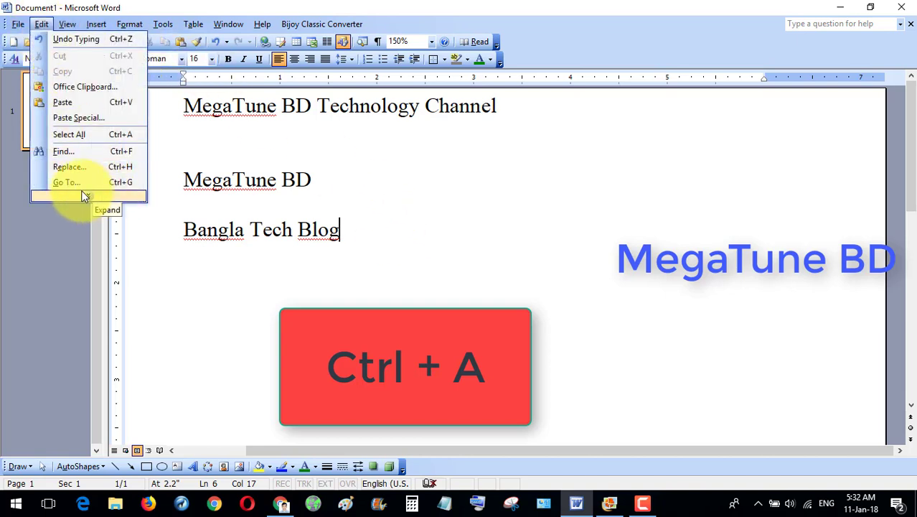
# Find the word Technology in the first line, then close Find
pyautogui.click(57, 194)
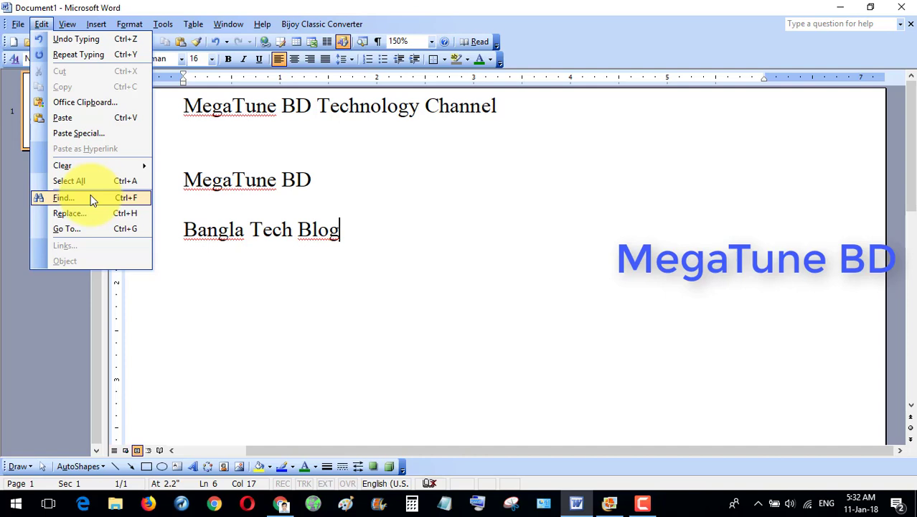
pyautogui.click(63, 198)
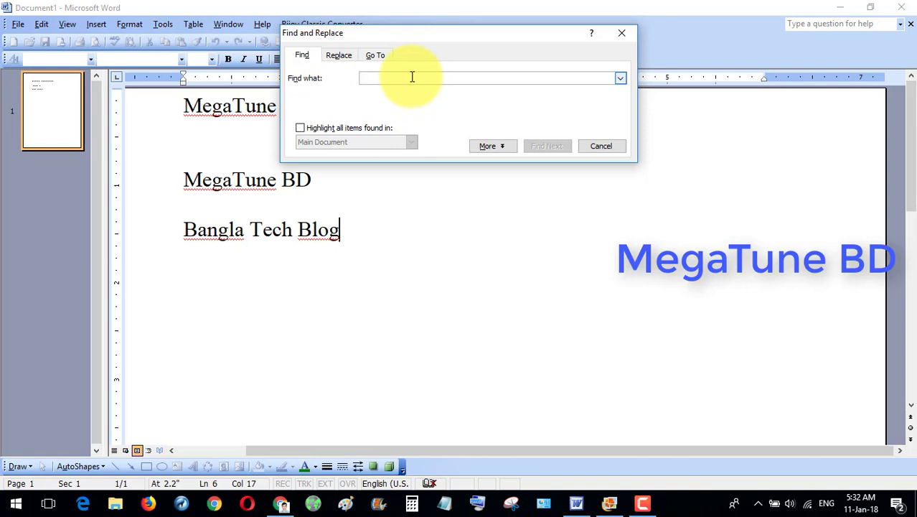
pyautogui.write('Mge')
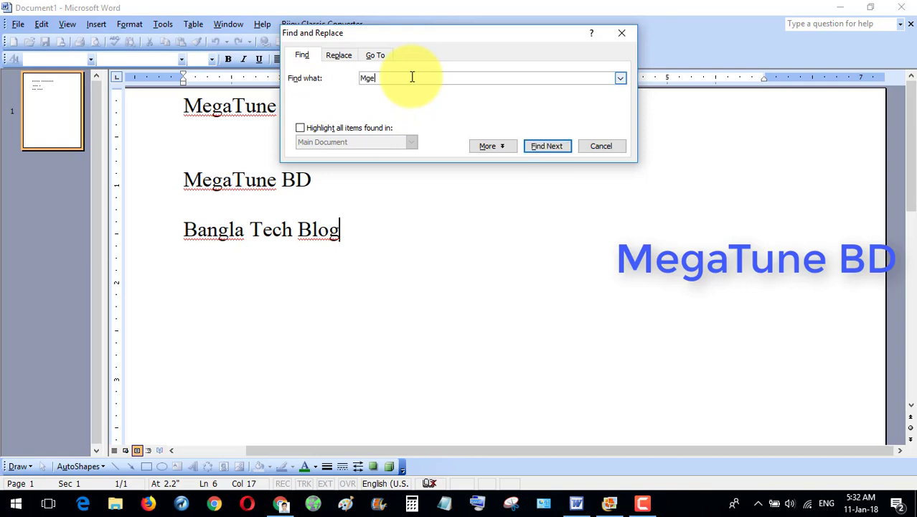
pyautogui.press('BackSpace')
pyautogui.press('BackSpace')
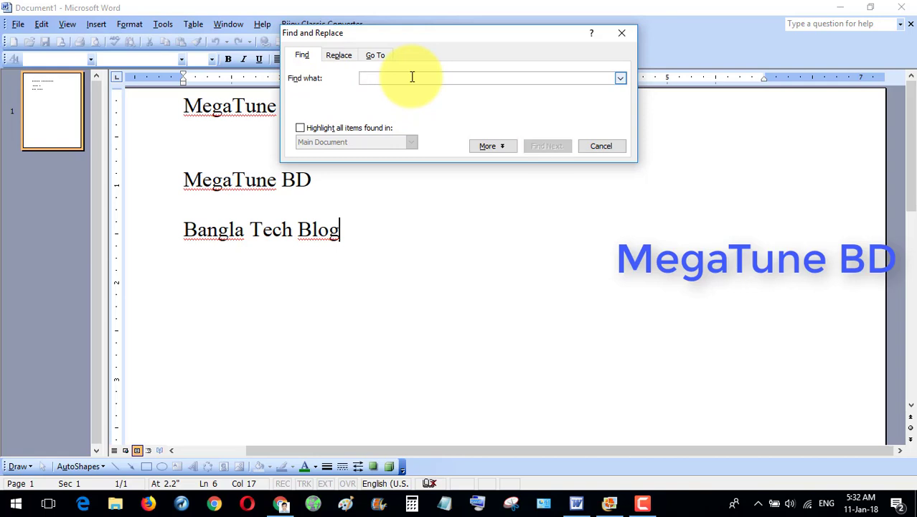
pyautogui.write('Technology')
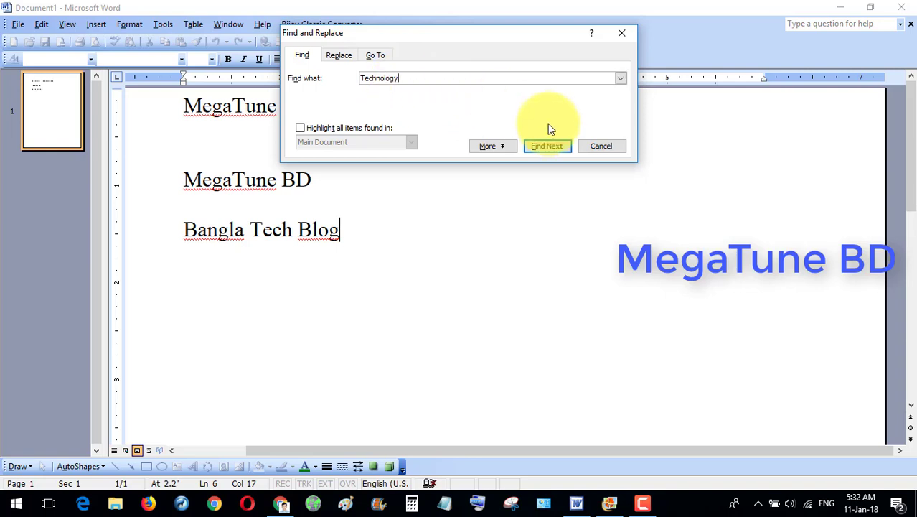
pyautogui.click(544, 145)
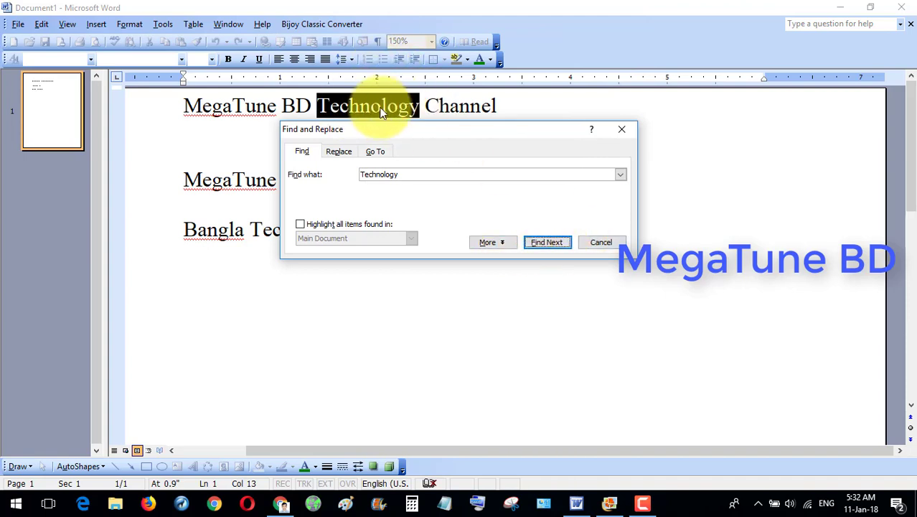
pyautogui.click(601, 241)
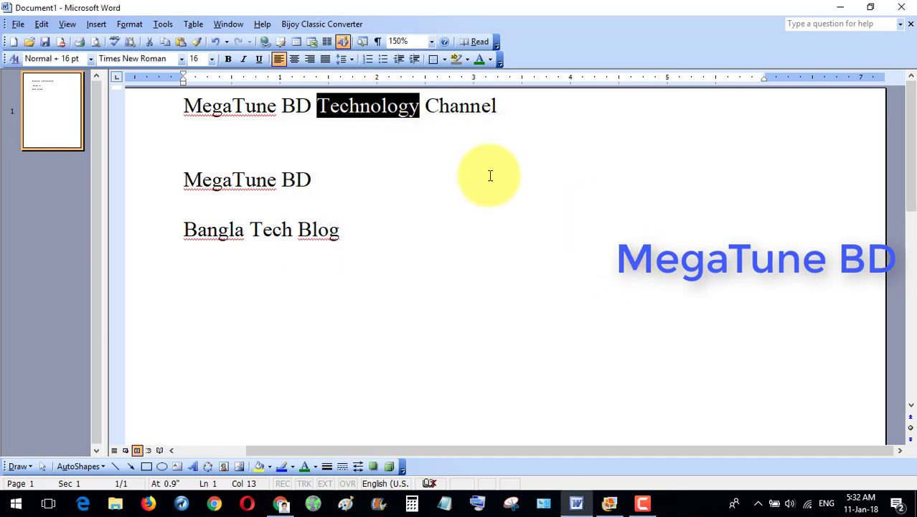
pyautogui.click(407, 109)
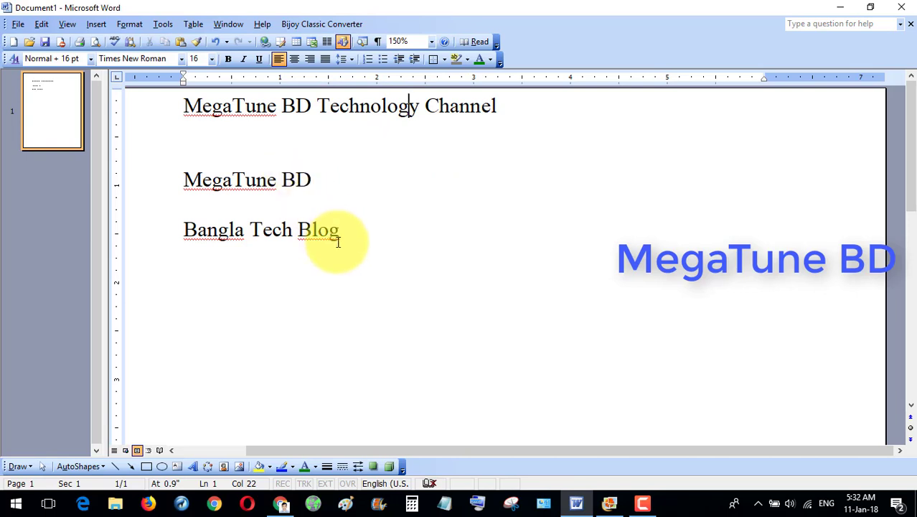
# Search again for MegaTune and locate it in the second line
pyautogui.click(50, 24)
pyautogui.moveTo(68, 23)
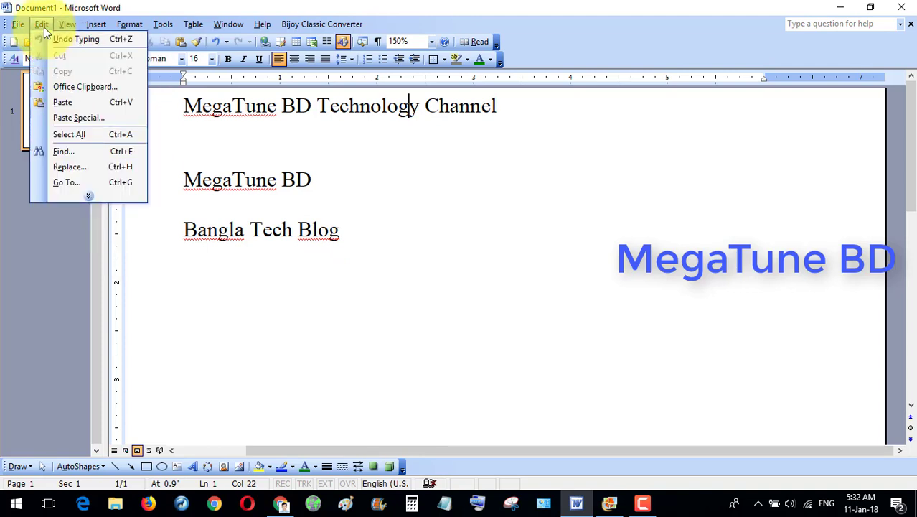
pyautogui.click(90, 152)
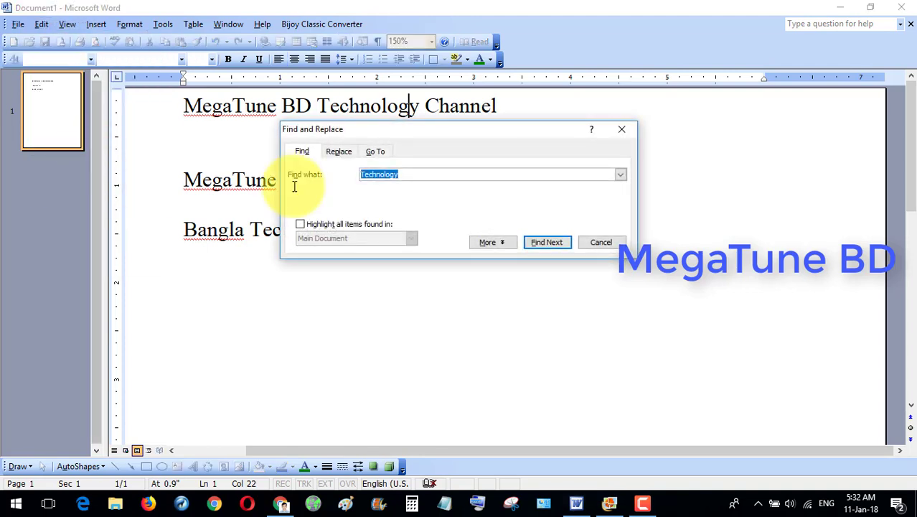
pyautogui.press('BackSpace')
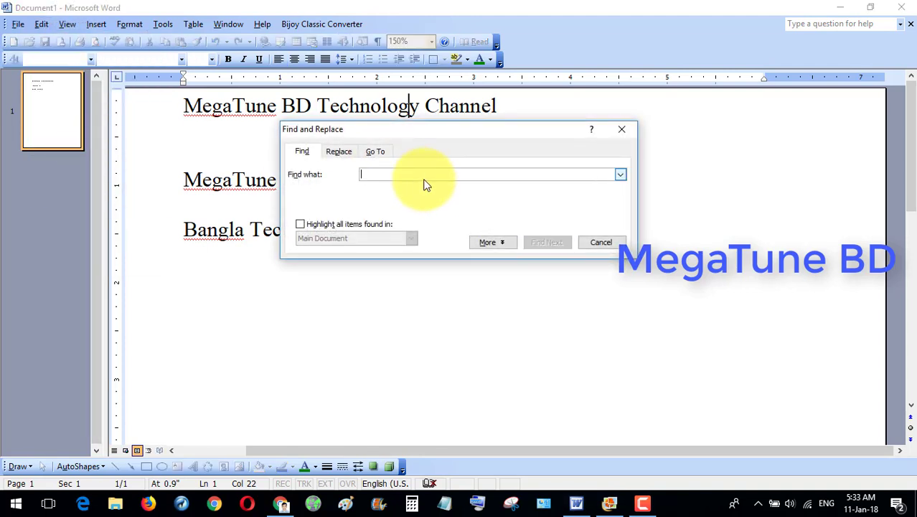
pyautogui.write('MegaTune')
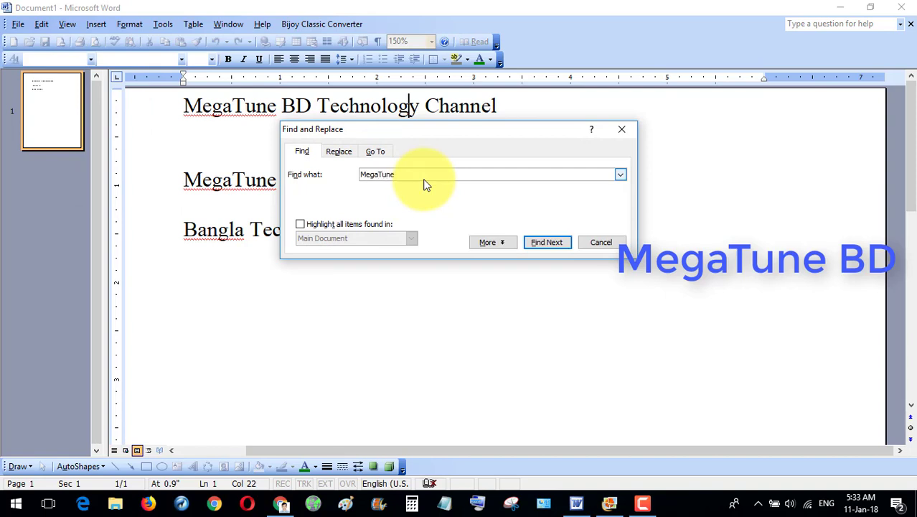
pyautogui.click(553, 245)
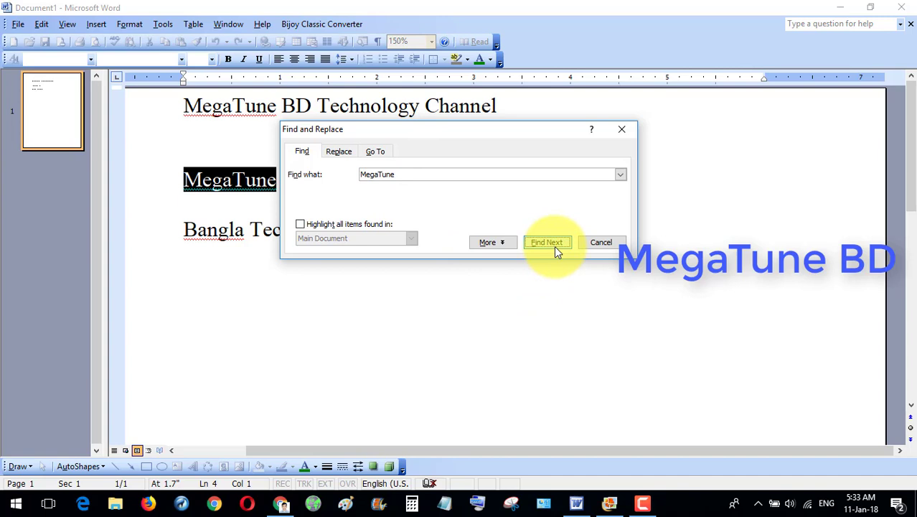
pyautogui.click(600, 244)
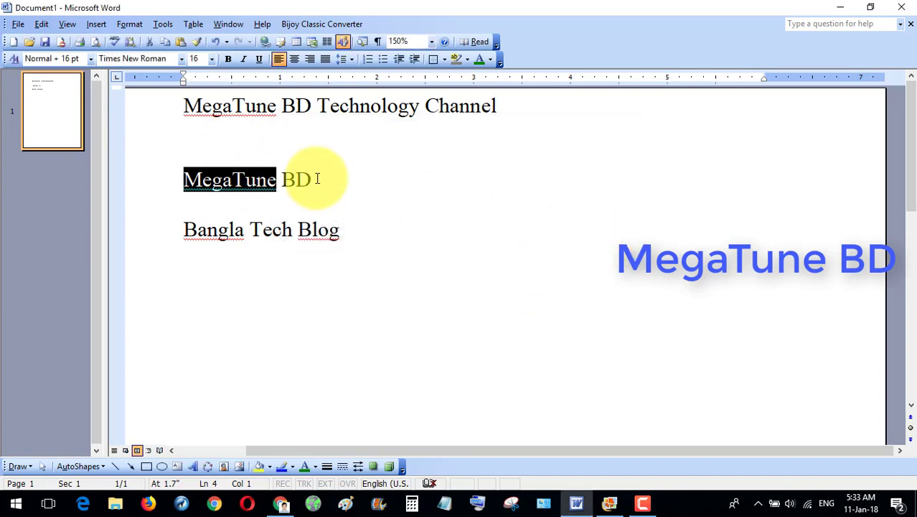
pyautogui.click(281, 180)
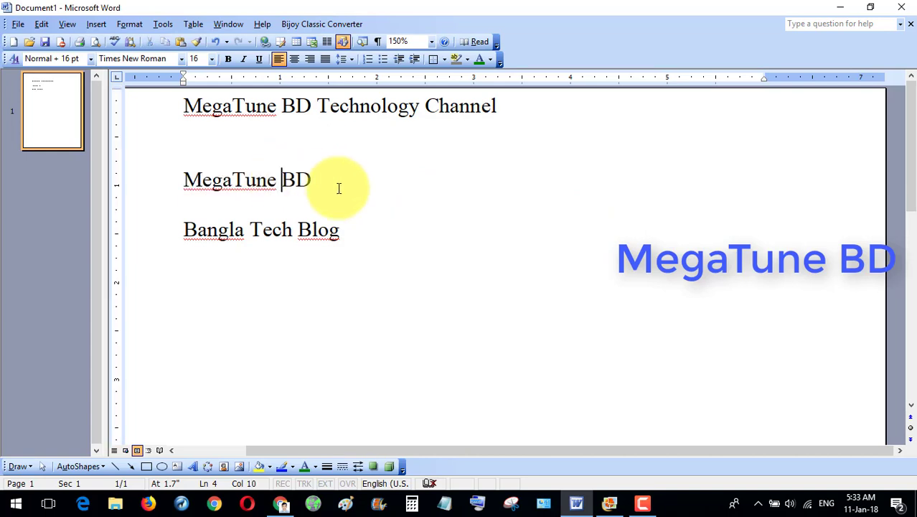
# Replace all MegaTune with BanglaTune, confirming the 2 replacements and closing the dialog
pyautogui.click(41, 24)
pyautogui.click(92, 197)
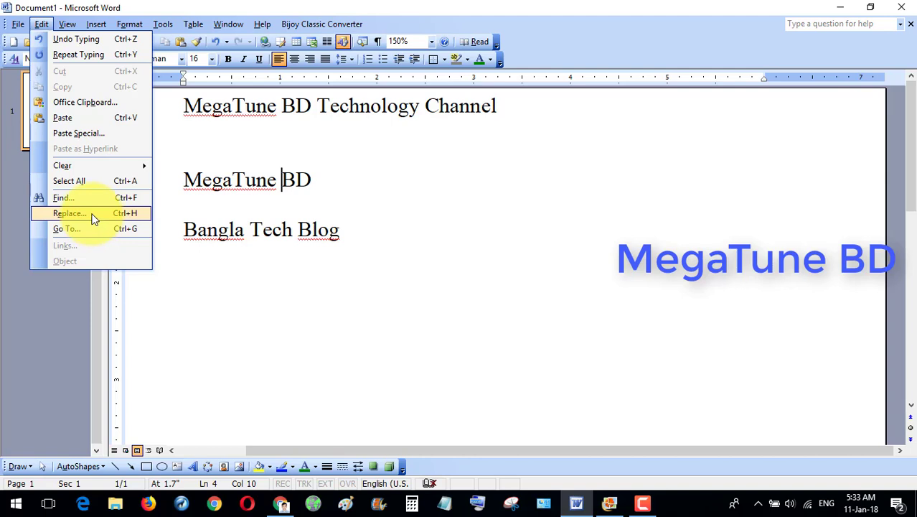
pyautogui.click(70, 213)
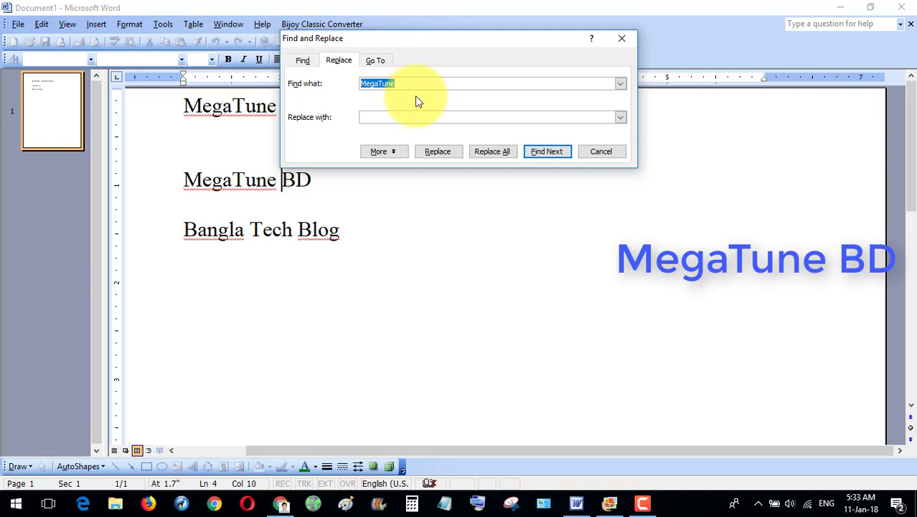
pyautogui.click(411, 84)
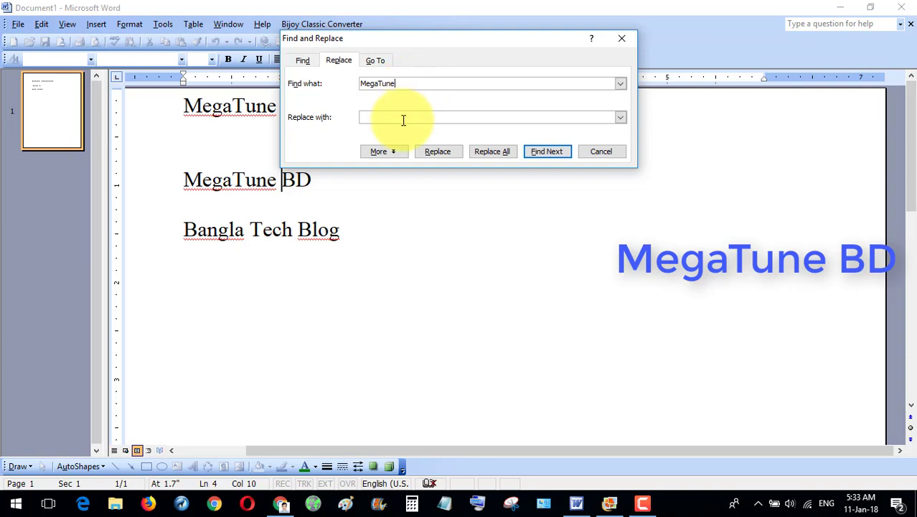
pyautogui.doubleClick(408, 83)
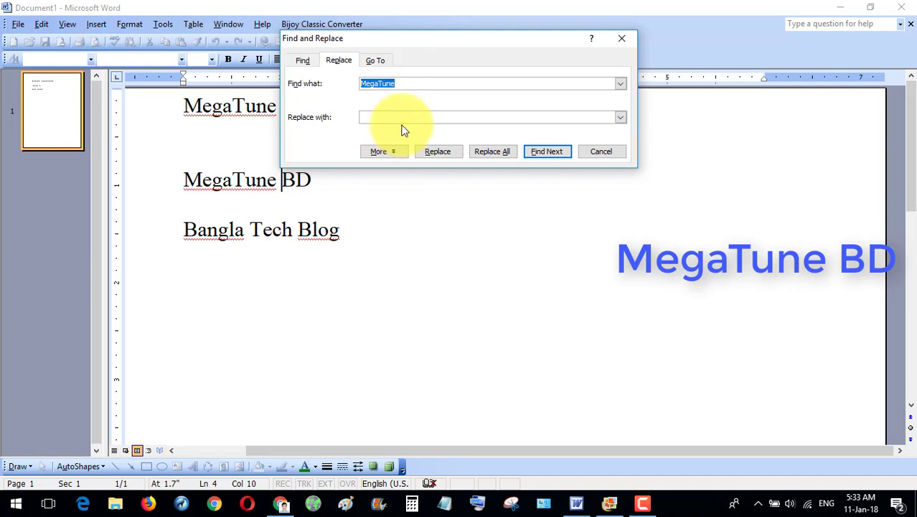
pyautogui.click(408, 116)
pyautogui.write('Bang')
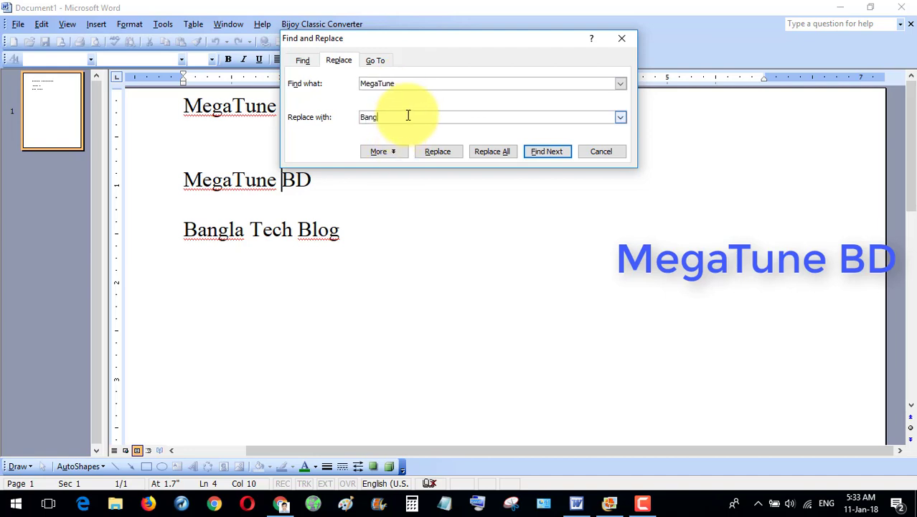
pyautogui.write('laTune')
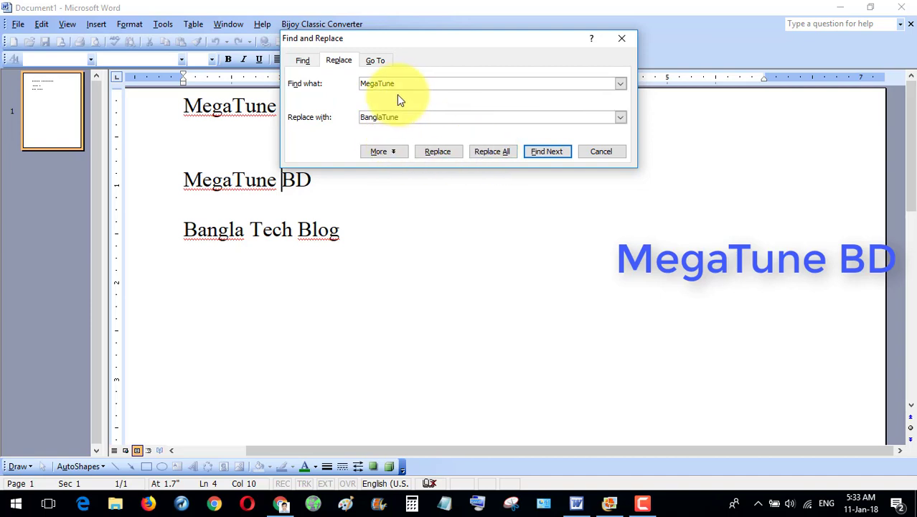
pyautogui.click(417, 117)
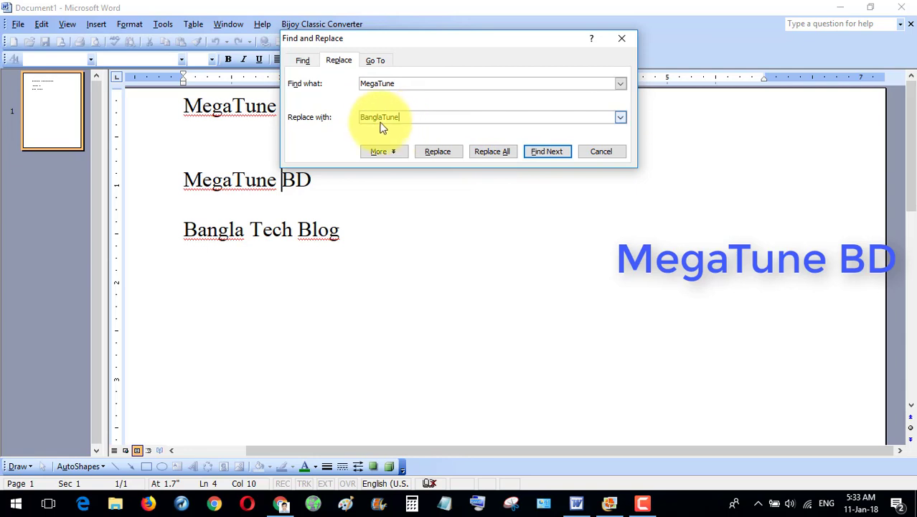
pyautogui.click(488, 153)
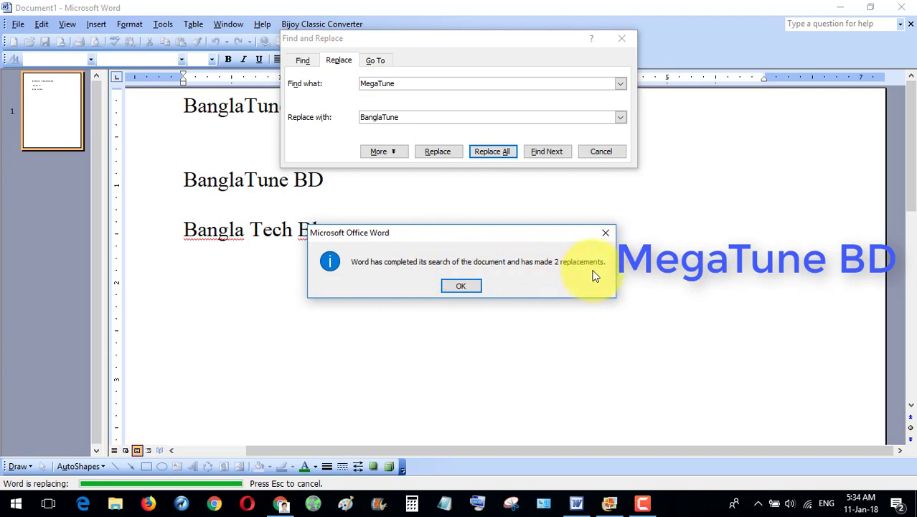
pyautogui.click(467, 286)
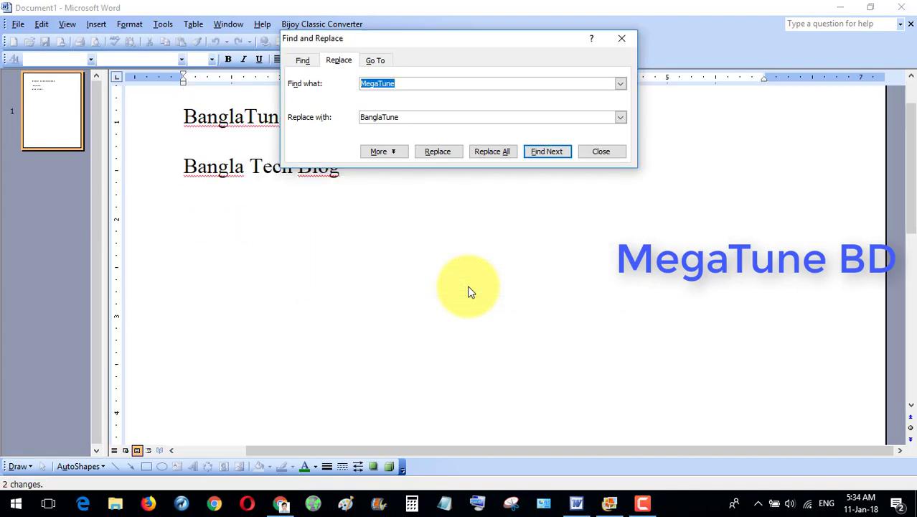
pyautogui.click(604, 154)
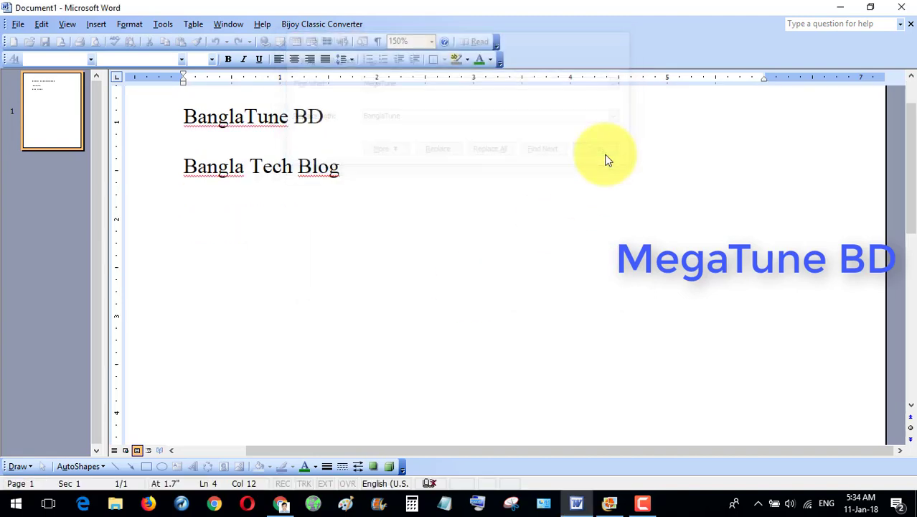
# Highlight BanglaTune on the first and second lines to check the replacements
pyautogui.click(280, 118)
pyautogui.moveTo(284, 119); pyautogui.dragTo(184, 120)
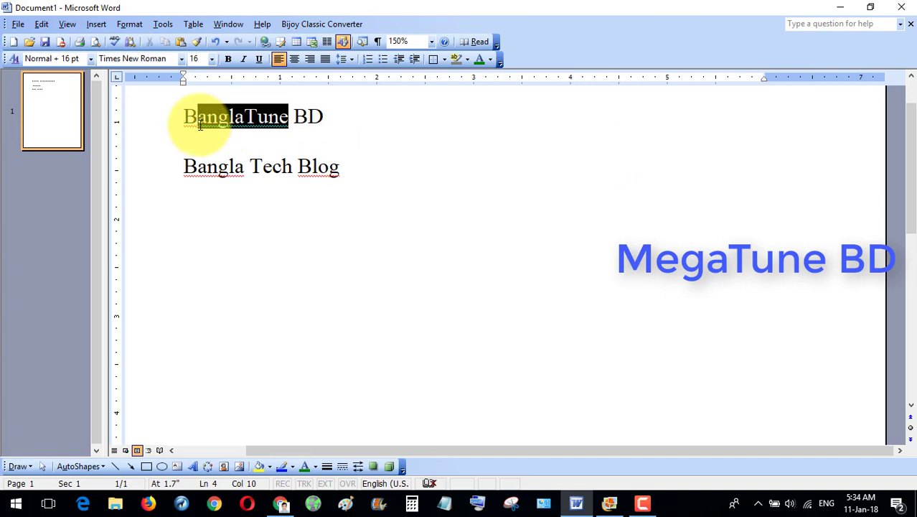
pyautogui.click(286, 118)
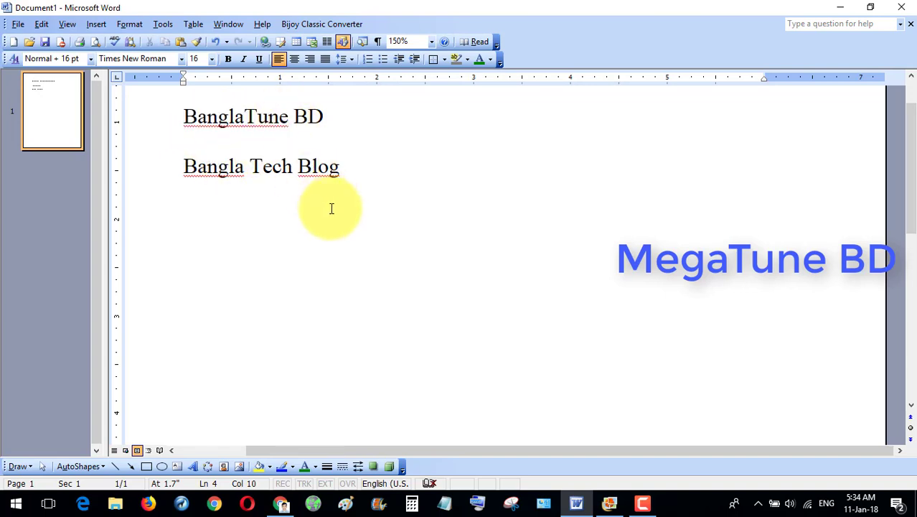
pyautogui.scroll(1, 330, 206)
pyautogui.moveTo(278, 109); pyautogui.dragTo(182, 106)
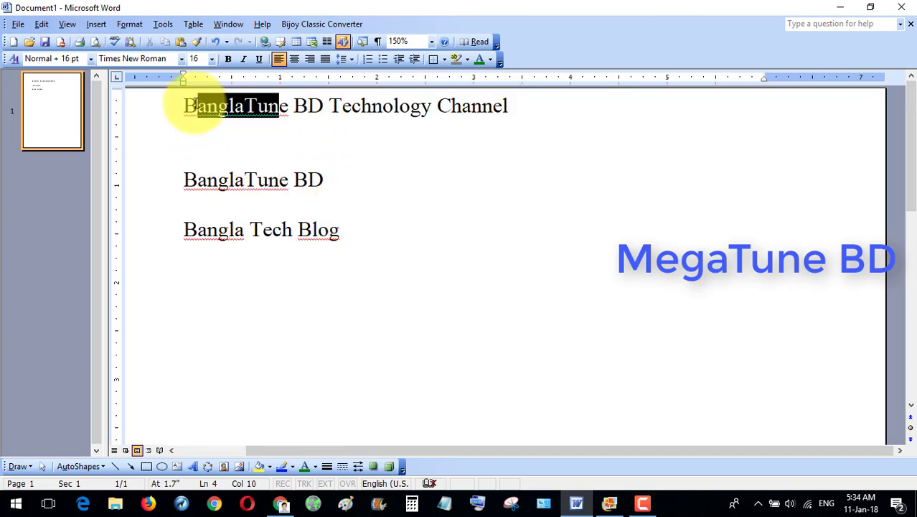
pyautogui.click(195, 107)
pyautogui.moveTo(288, 178); pyautogui.dragTo(188, 180)
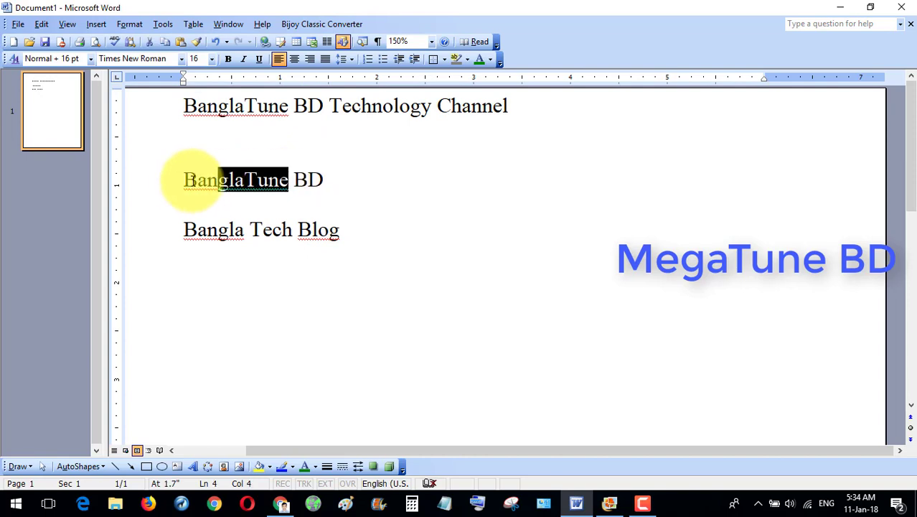
pyautogui.click(185, 180)
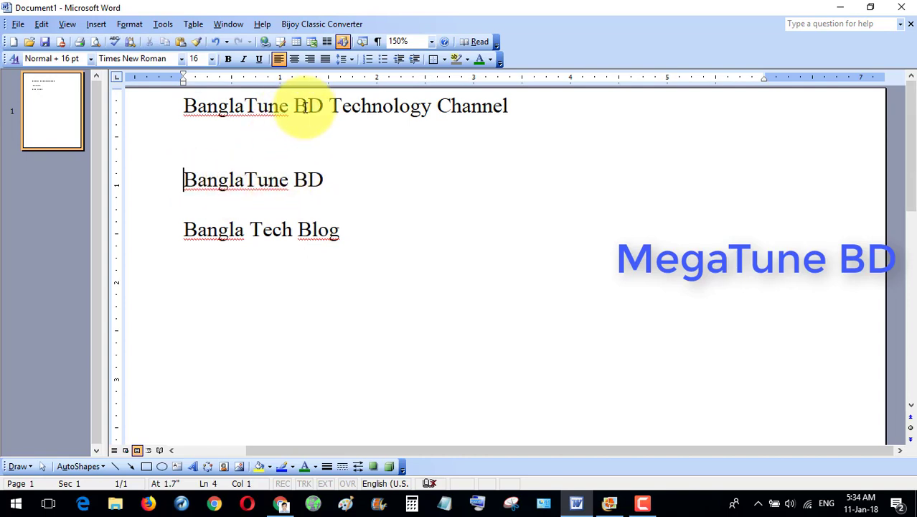
# Use Replace All to change BanglaTune back to MegaTune, then close Find and Replace
pyautogui.click(40, 25)
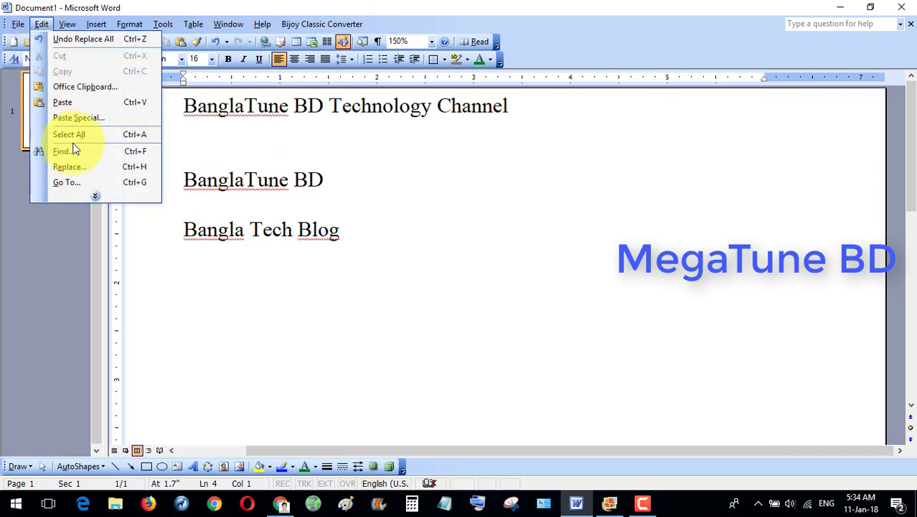
pyautogui.click(96, 195)
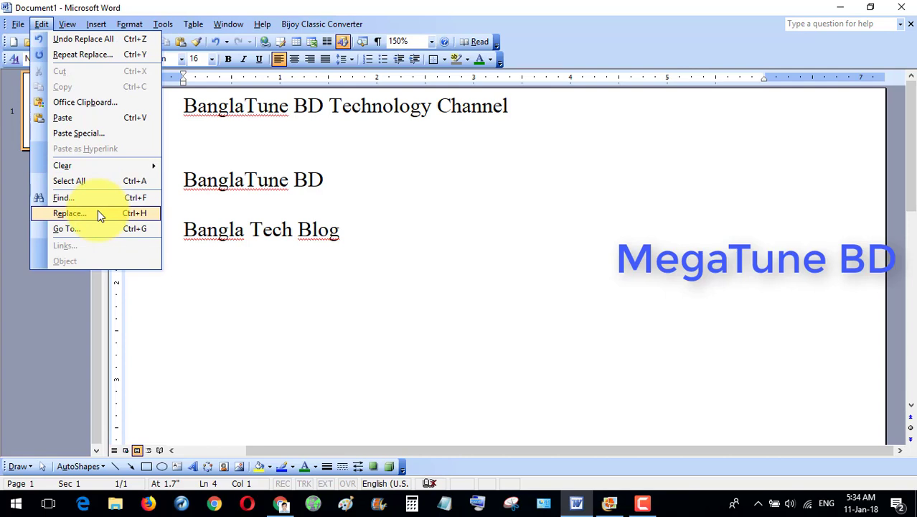
pyautogui.click(69, 213)
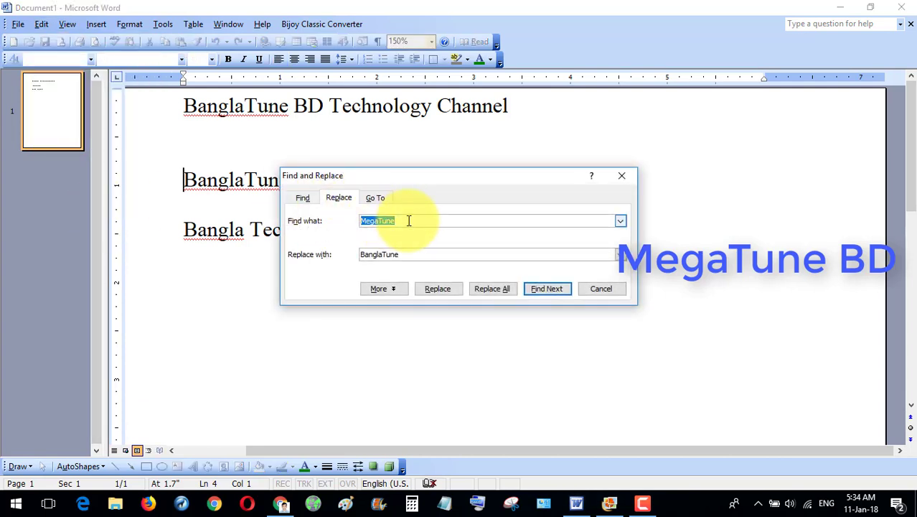
pyautogui.write('Bangl')
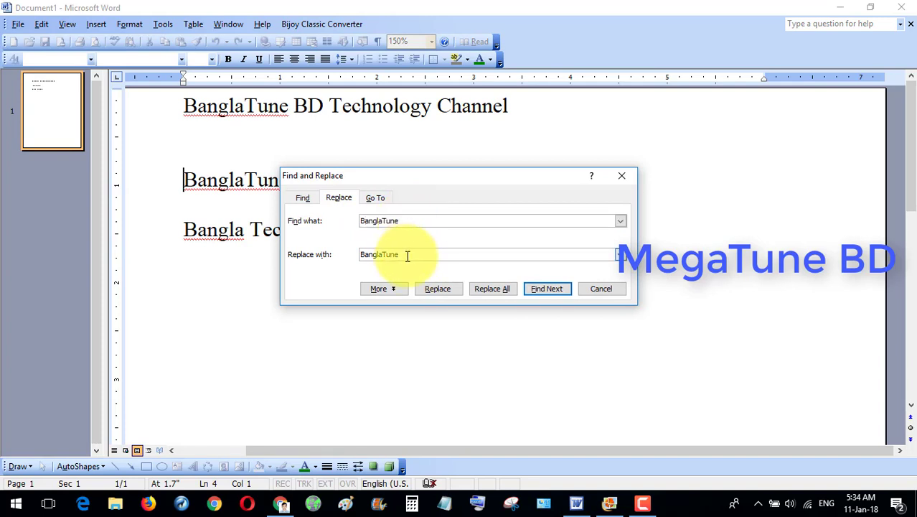
pyautogui.moveTo(409, 256); pyautogui.dragTo(338, 258)
pyautogui.write('Me')
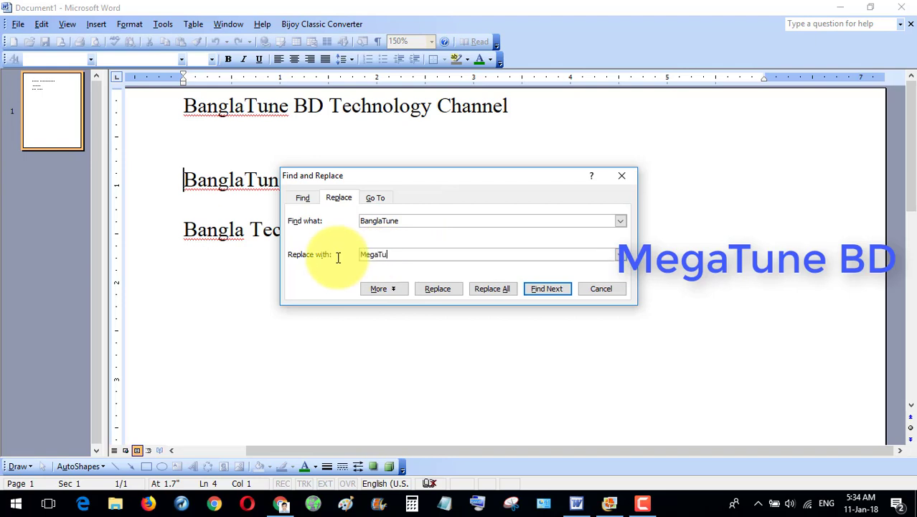
pyautogui.click(493, 290)
pyautogui.click(463, 287)
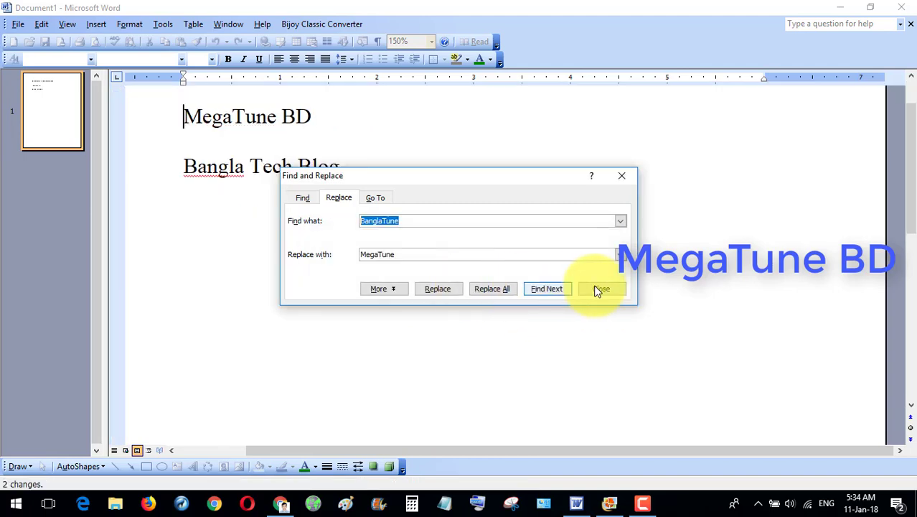
pyautogui.click(606, 287)
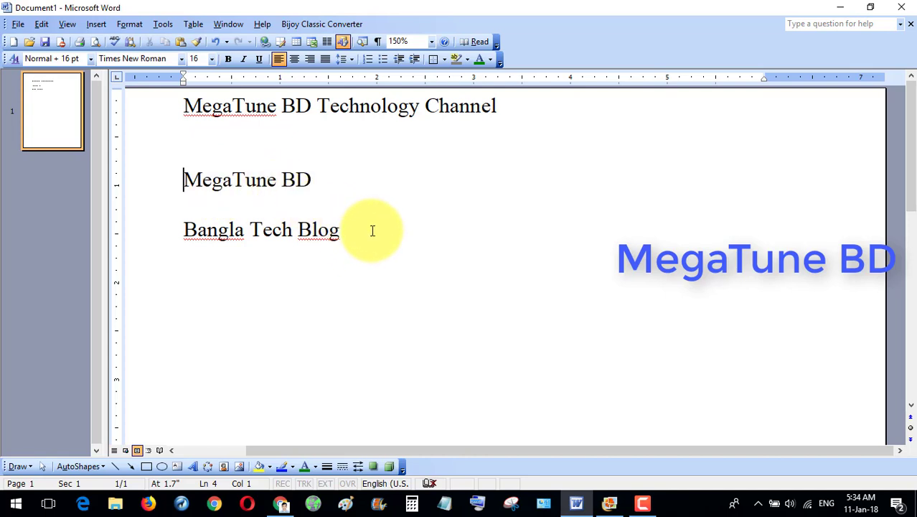
# Bring up the Go To dialog from the full Edit menu
pyautogui.click(41, 24)
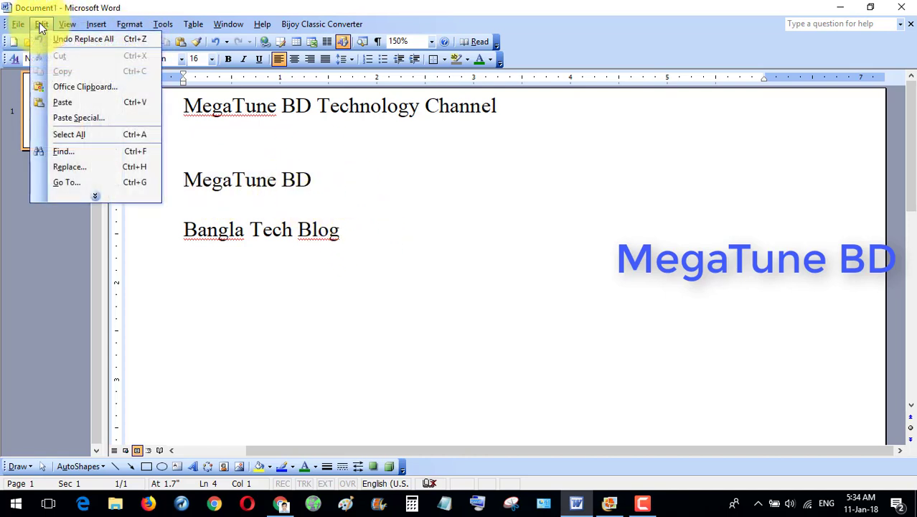
pyautogui.click(97, 197)
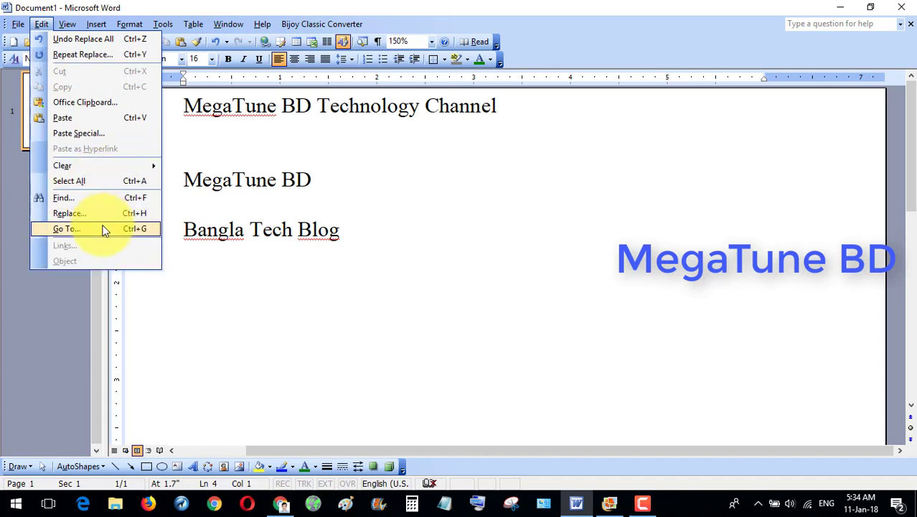
pyautogui.click(384, 256)
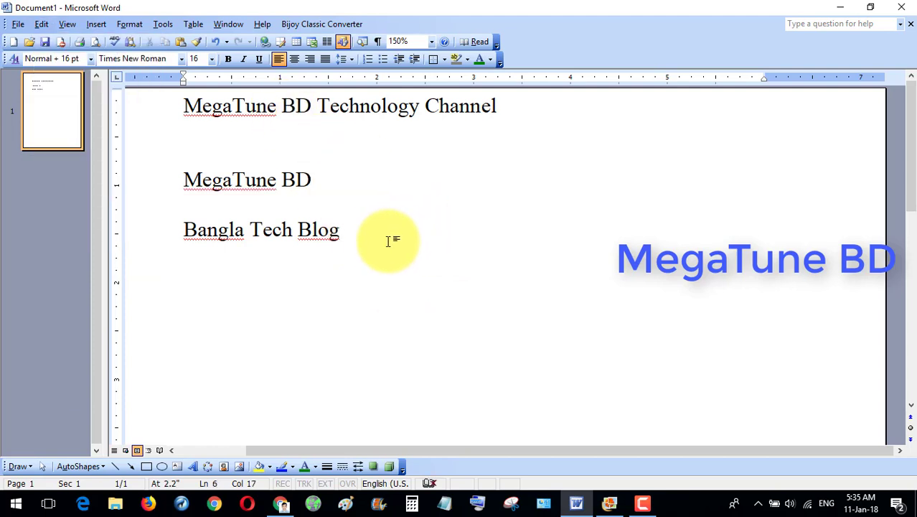
pyautogui.click(41, 24)
pyautogui.moveTo(93, 194)
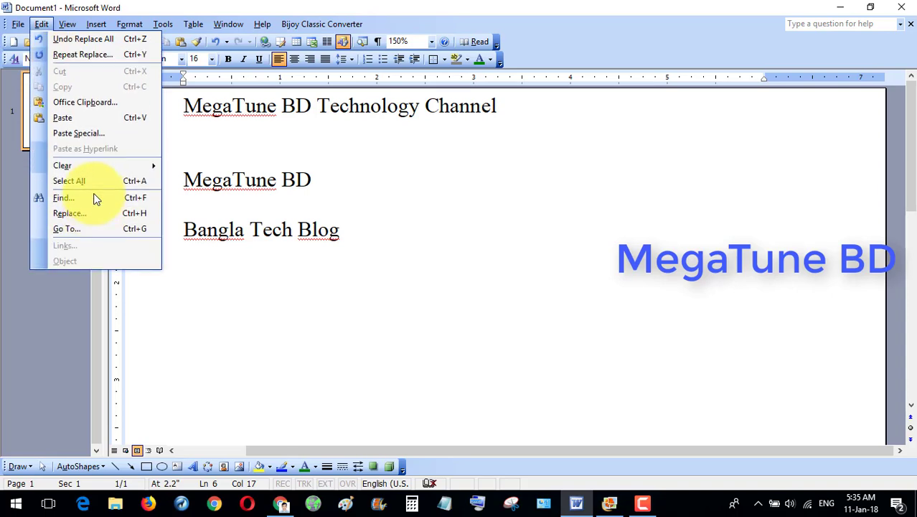
pyautogui.click(105, 228)
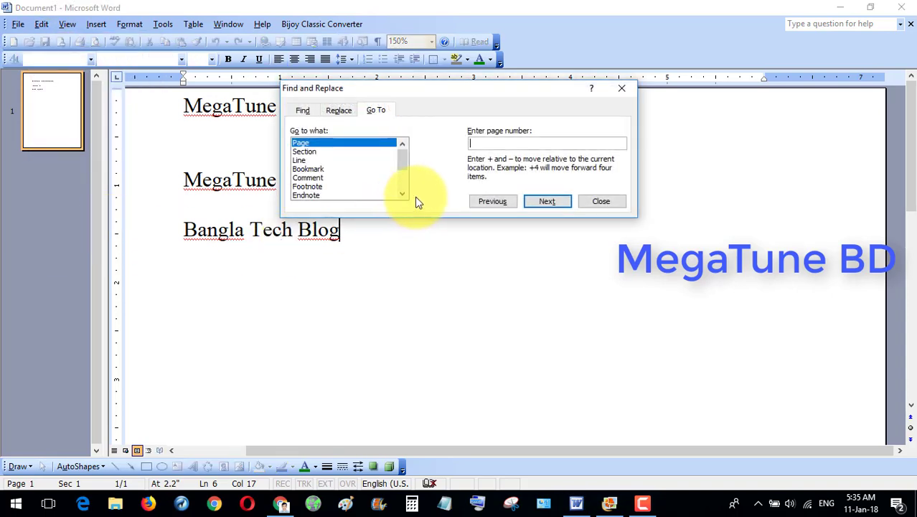
# Jump to line 3 by choosing Line and entering 3, then close the dialog
pyautogui.click(320, 152)
pyautogui.click(320, 161)
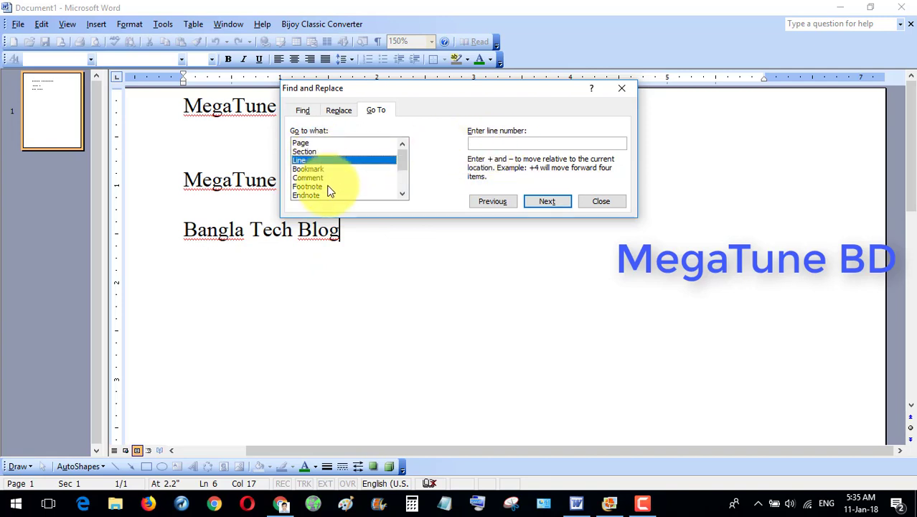
pyautogui.scroll(-2, 327, 186)
pyautogui.scroll(2, 328, 185)
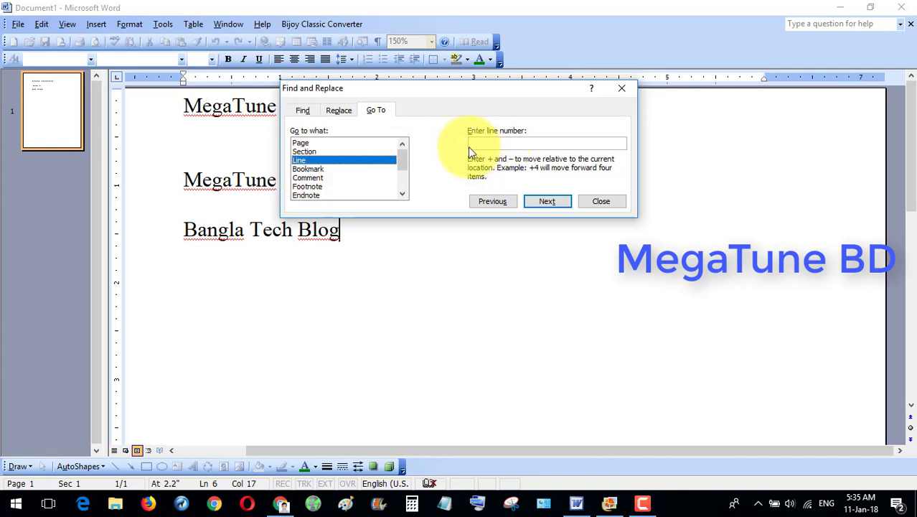
pyautogui.click(492, 143)
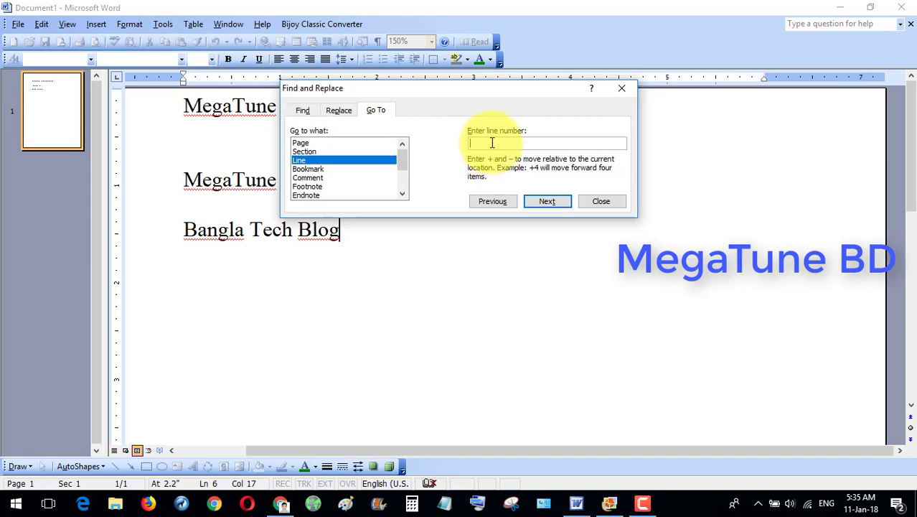
pyautogui.write('3')
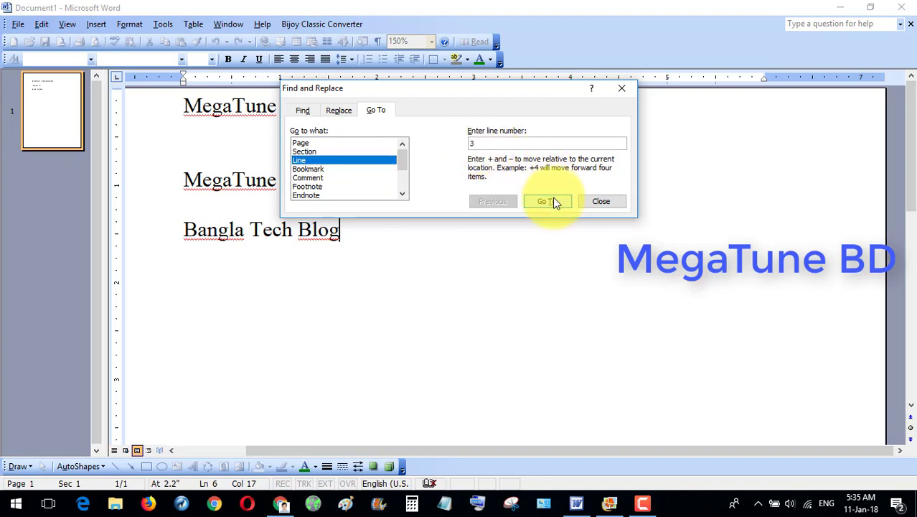
pyautogui.click(551, 200)
pyautogui.click(602, 202)
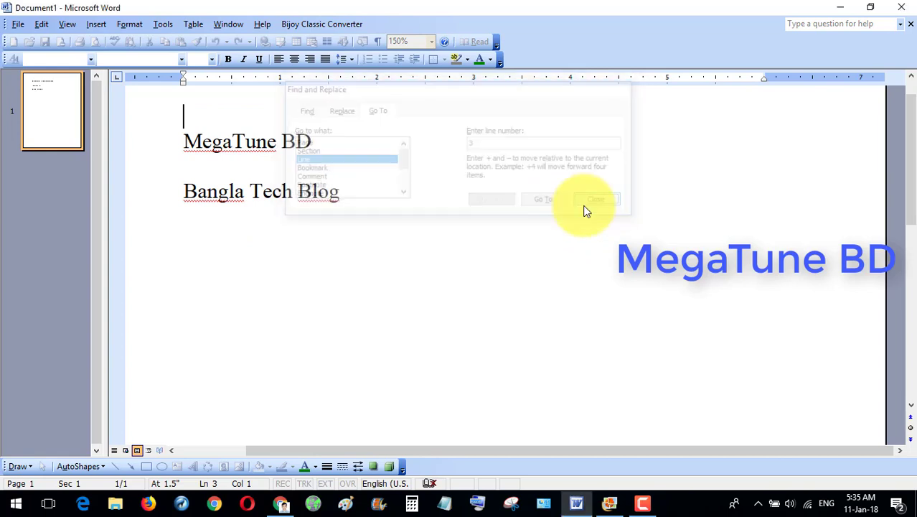
pyautogui.click(193, 128)
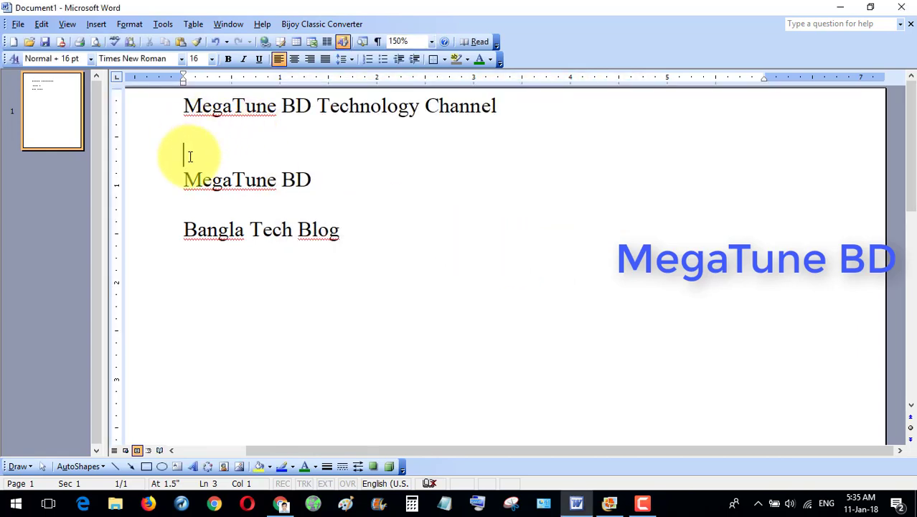
# From the top line, use Go To with line number 6 to reach Bangla Tech Blog
pyautogui.click(194, 183)
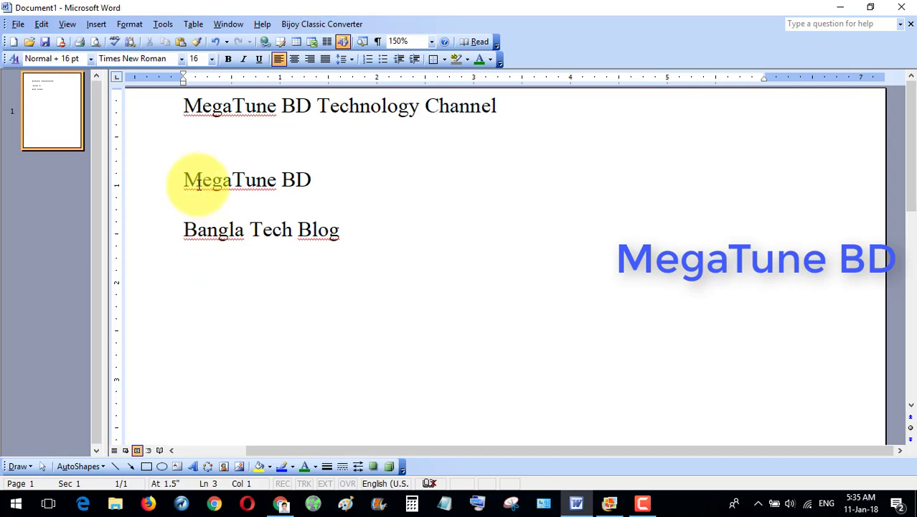
pyautogui.click(184, 228)
pyautogui.click(185, 107)
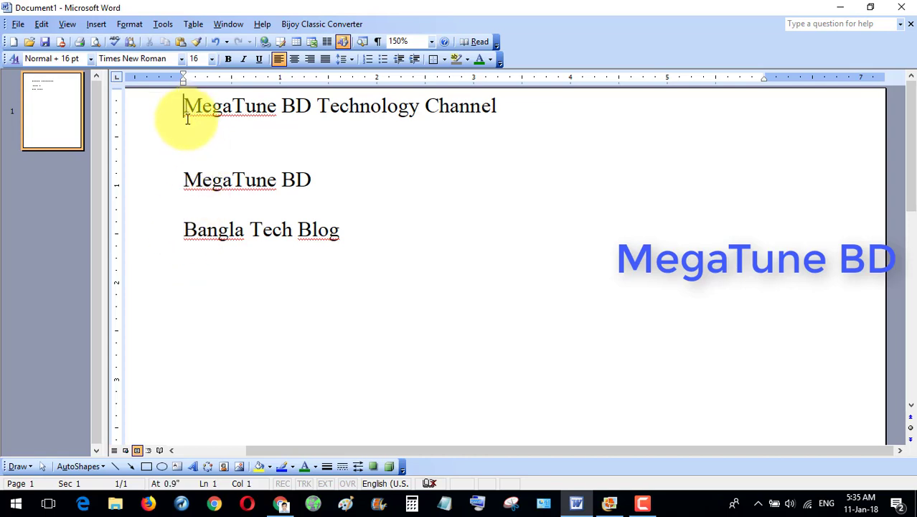
pyautogui.click(42, 25)
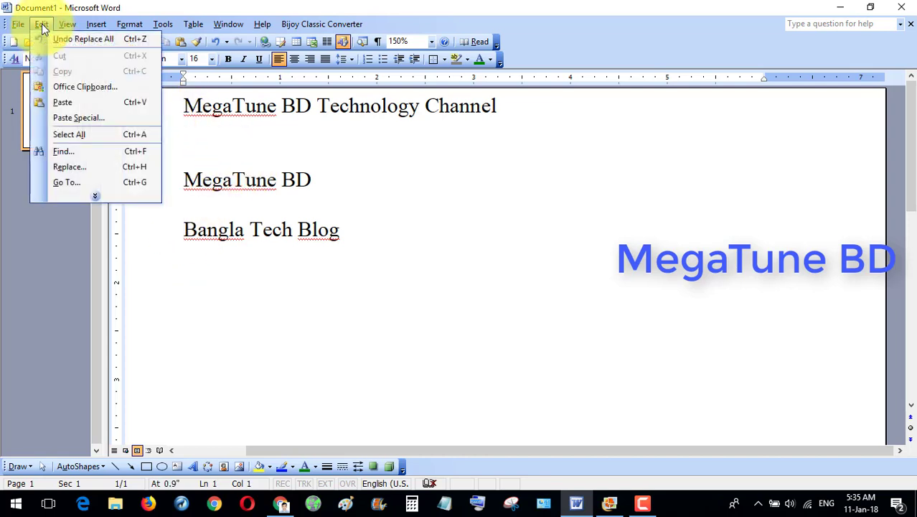
pyautogui.moveTo(95, 196)
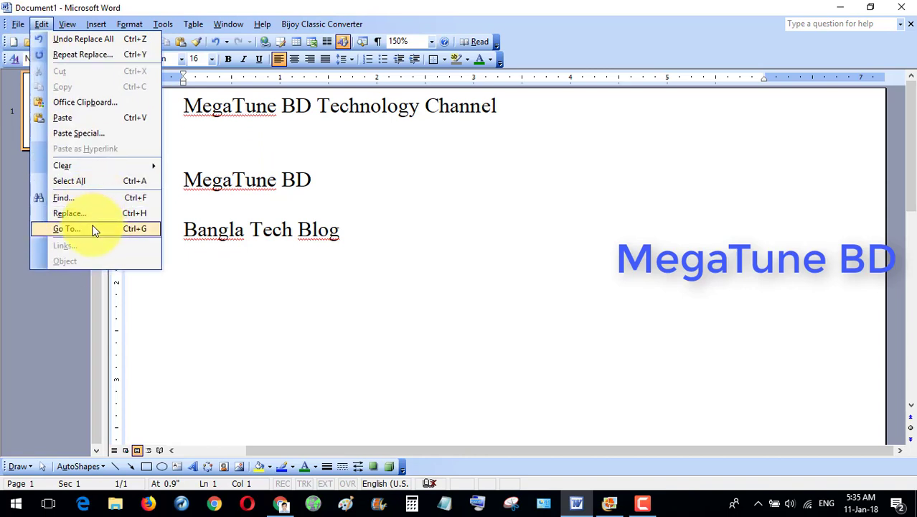
pyautogui.click(92, 230)
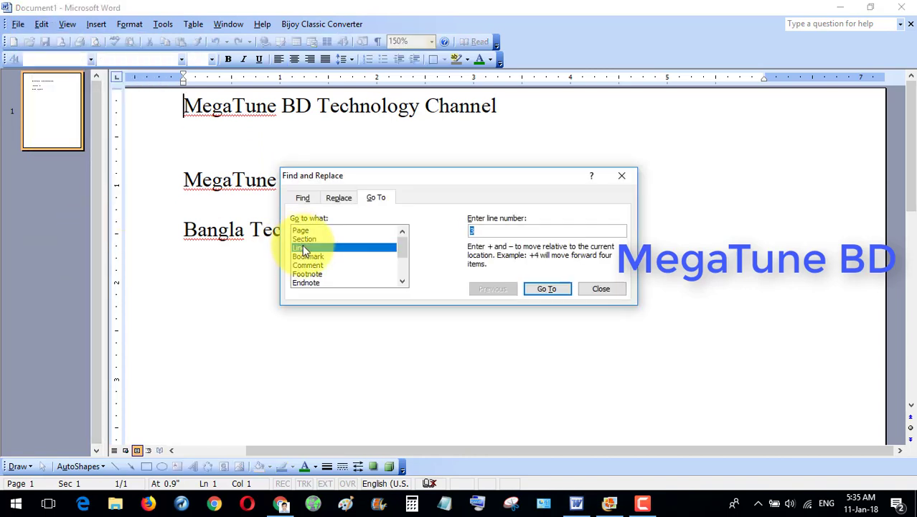
pyautogui.press('BackSpace')
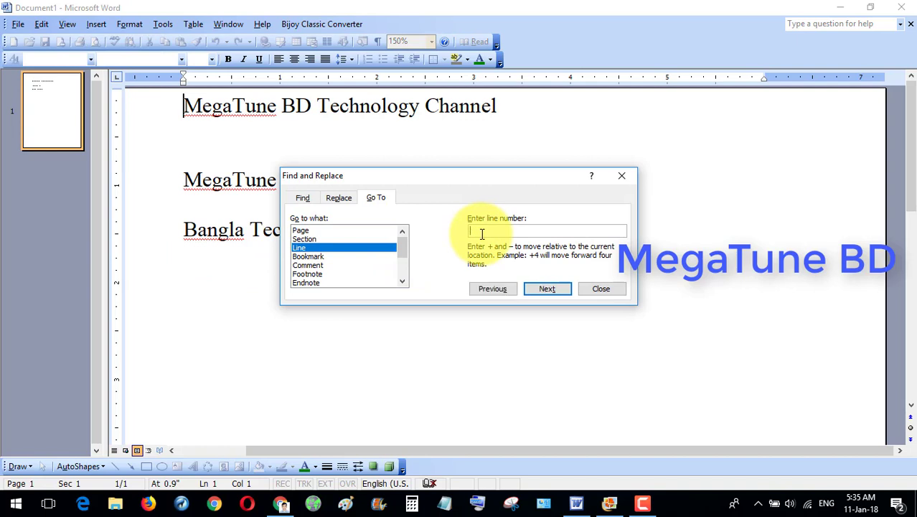
pyautogui.write('6')
pyautogui.click(555, 287)
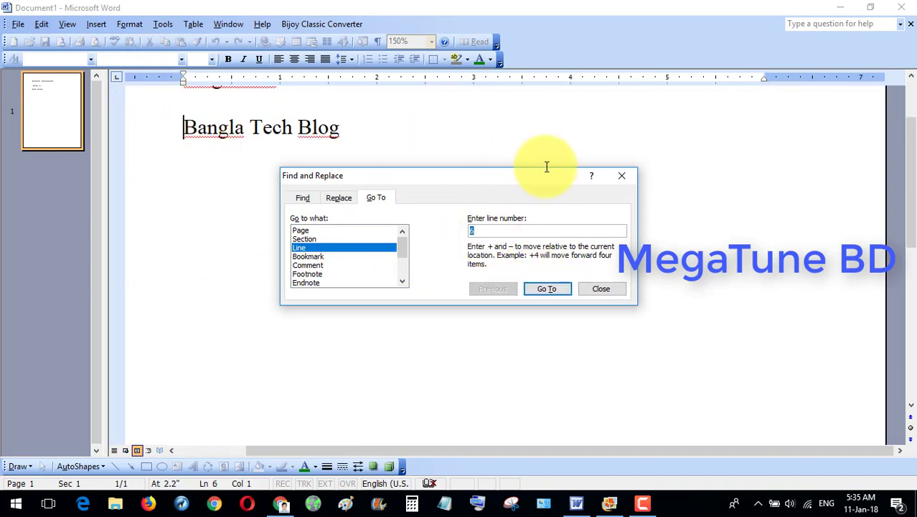
pyautogui.click(608, 287)
pyautogui.scroll(2, 444, 251)
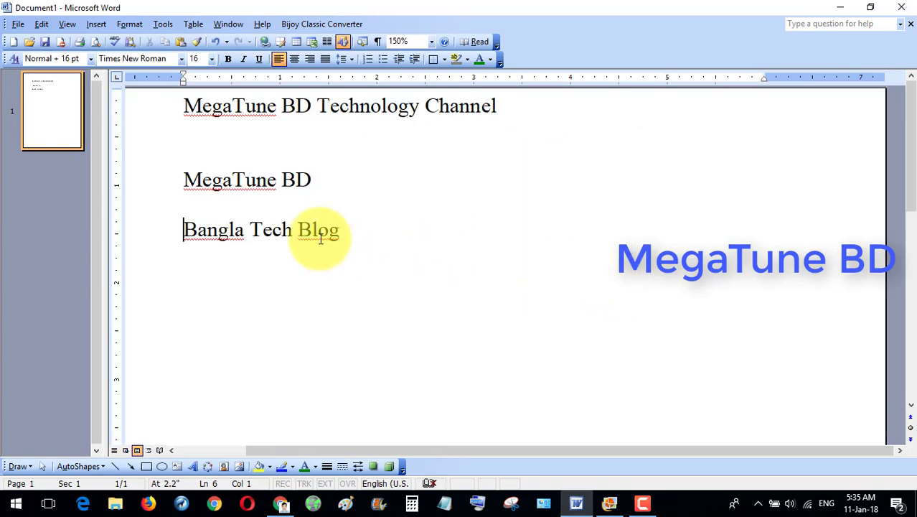
pyautogui.click(43, 24)
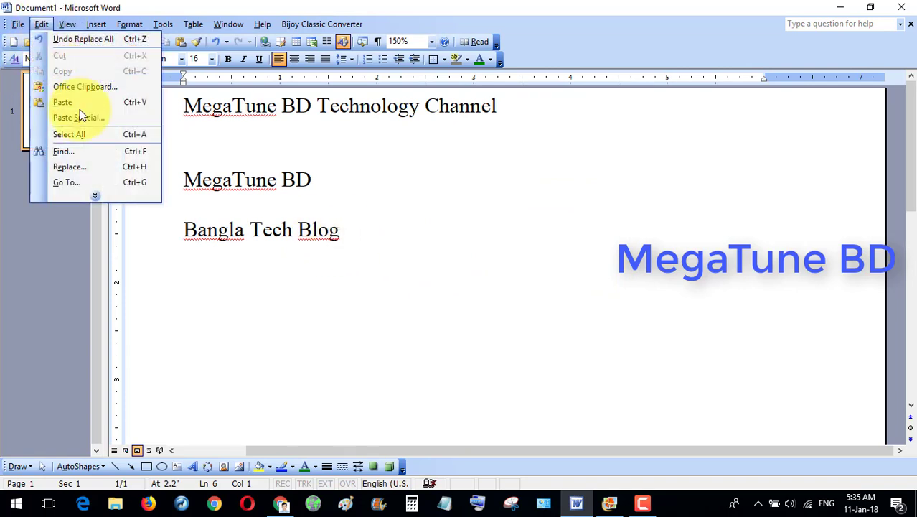
pyautogui.click(93, 192)
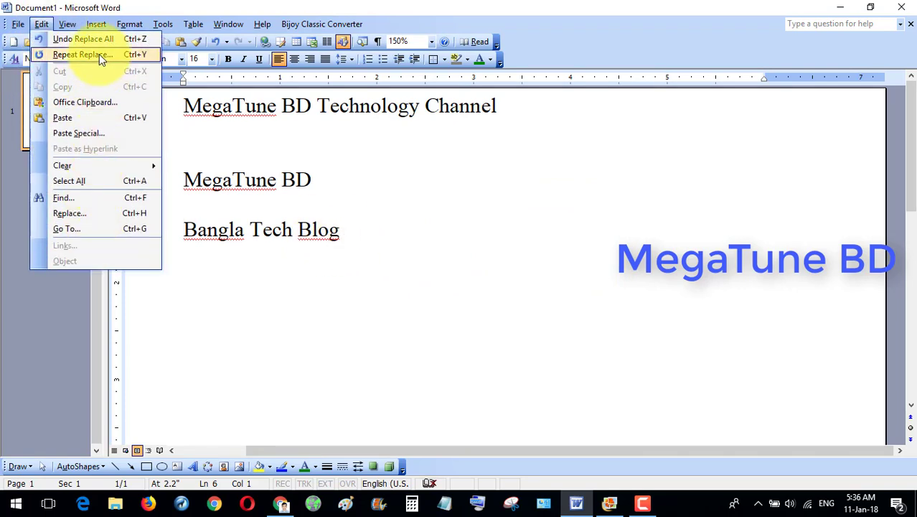
pyautogui.click(382, 253)
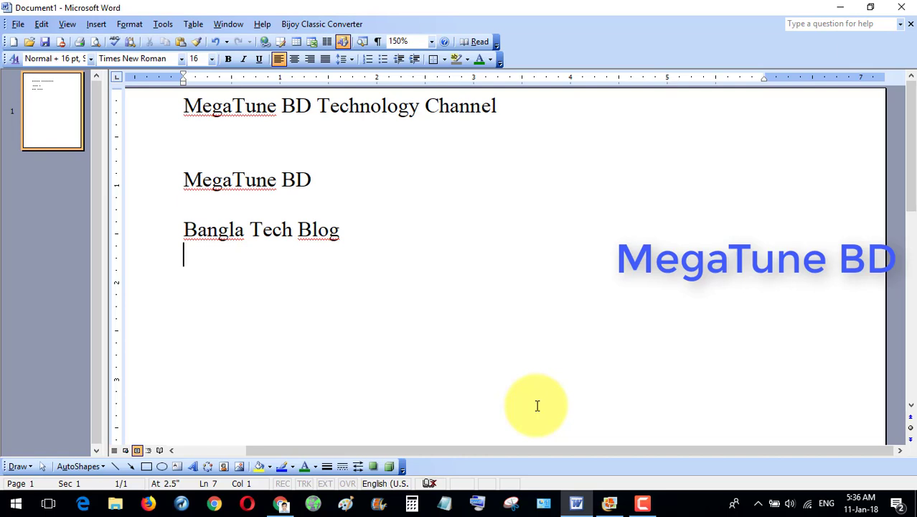
pyautogui.click(66, 24)
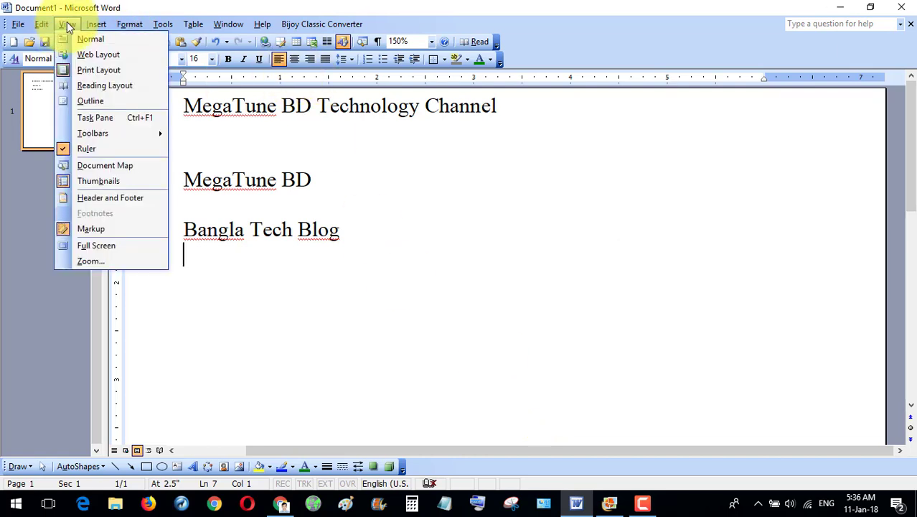
pyautogui.click(393, 253)
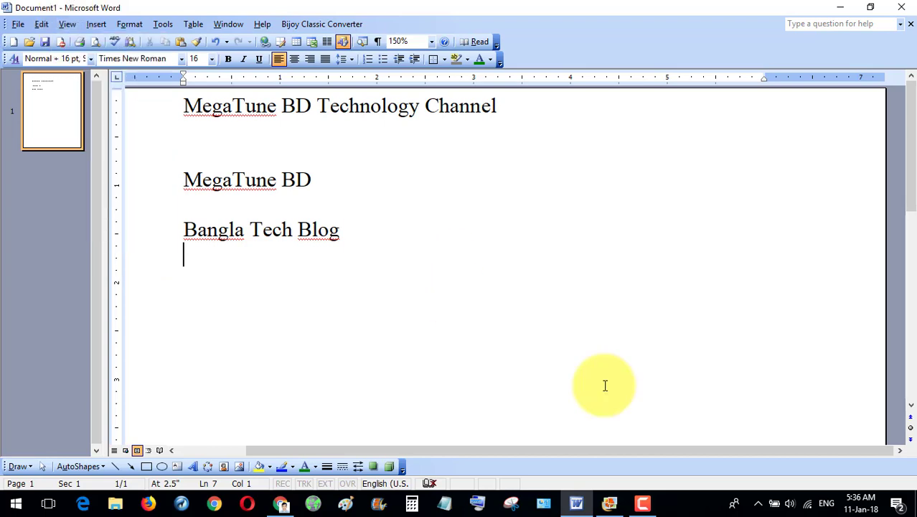
pyautogui.click(613, 496)
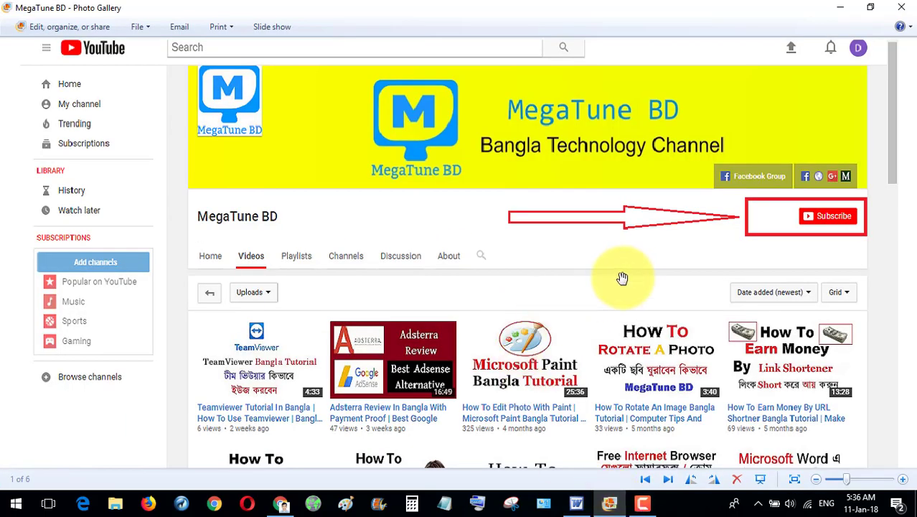